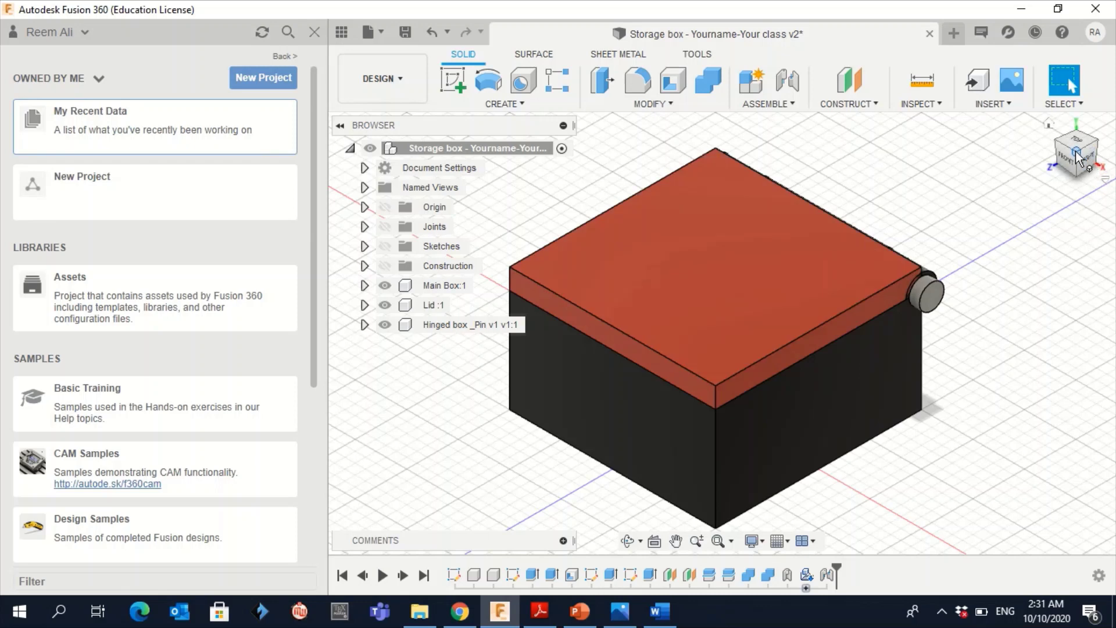
Orbit the model to view it from several corners and bring the hinge pin into view
left_click(1099, 144)
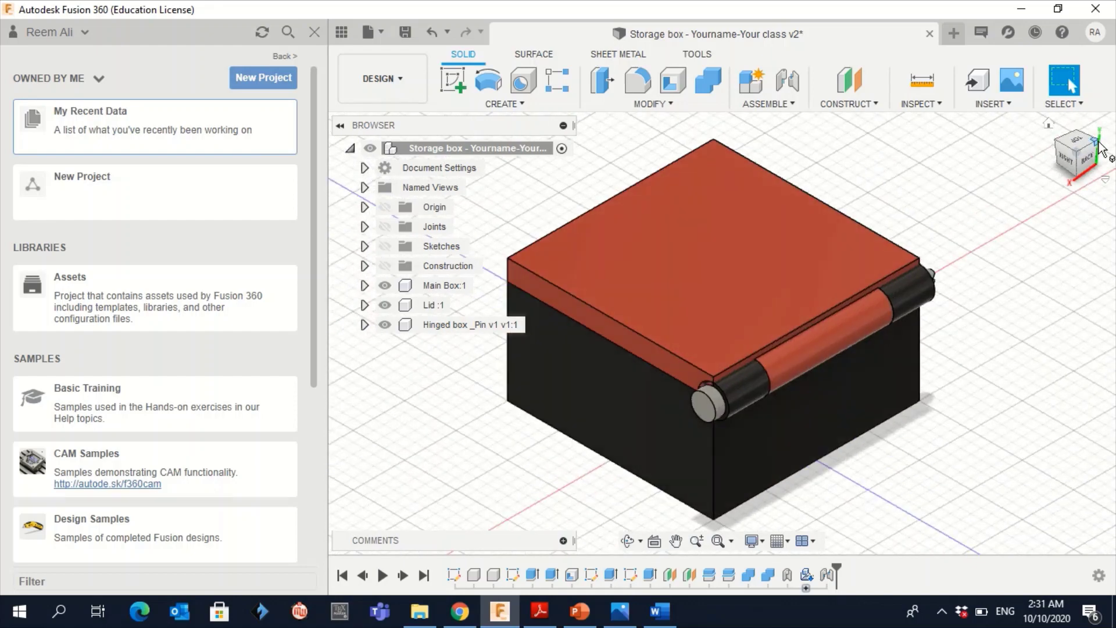
left_click(1101, 148)
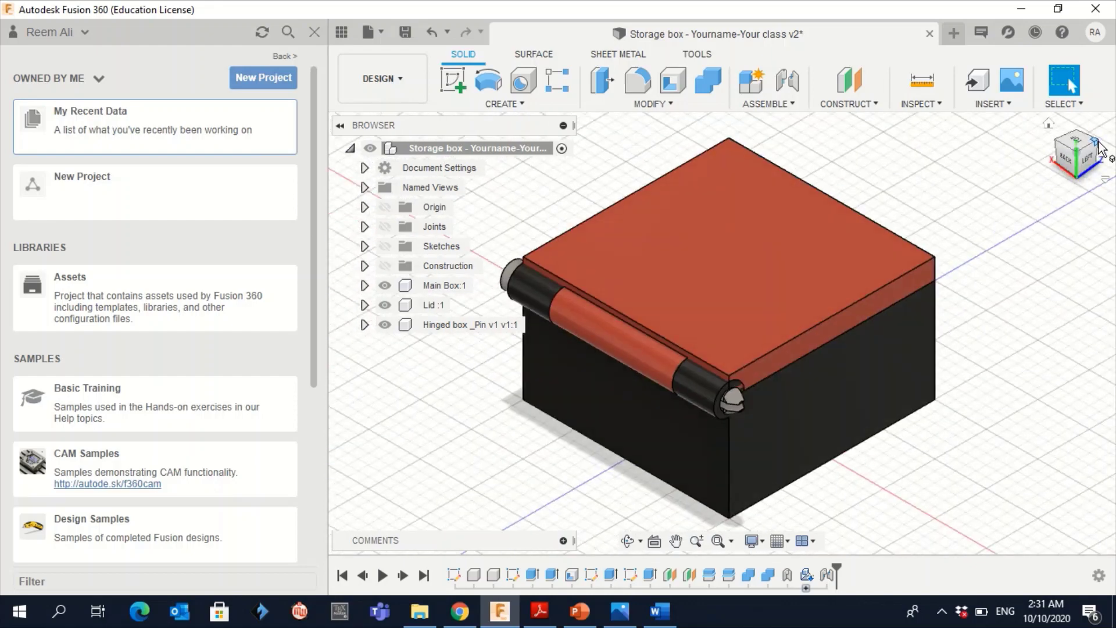
left_click(1101, 149)
left_click(1100, 148)
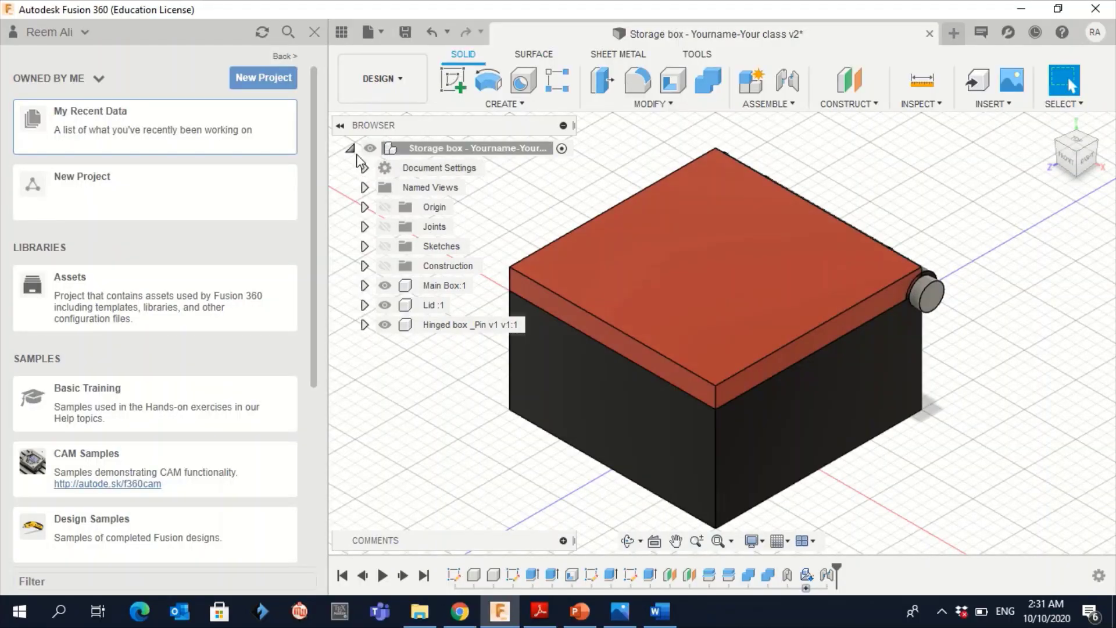
Expand Main Box:1, Lid :1 and Hinged box _Pin to show their origins, bodies and sketches
left_click(350, 149)
left_click(351, 148)
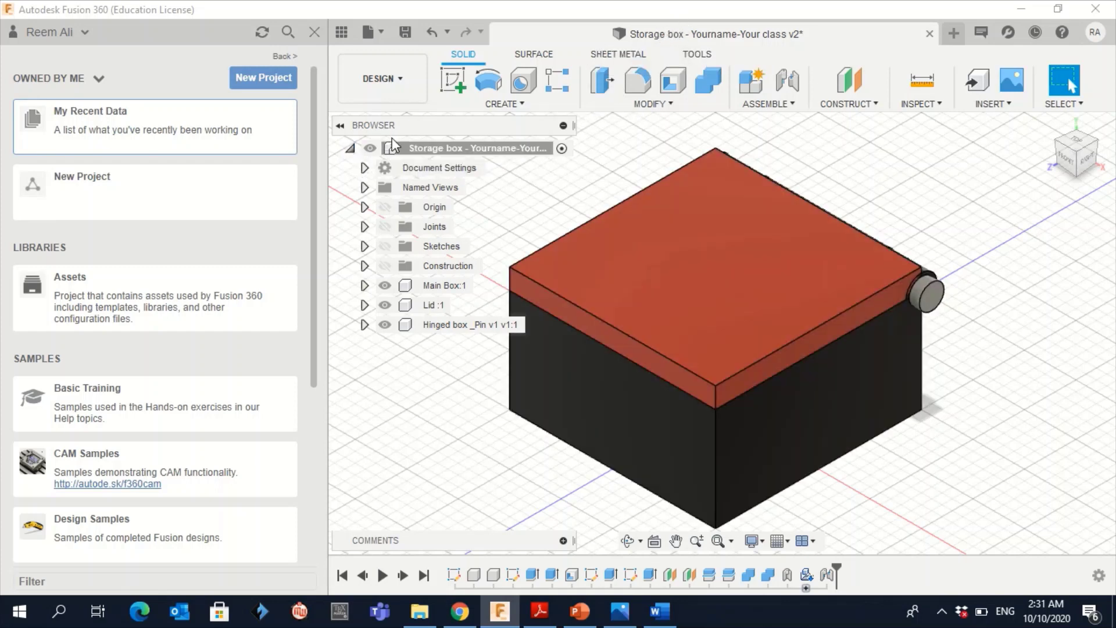
left_click(365, 285)
left_click(365, 286)
left_click(365, 286)
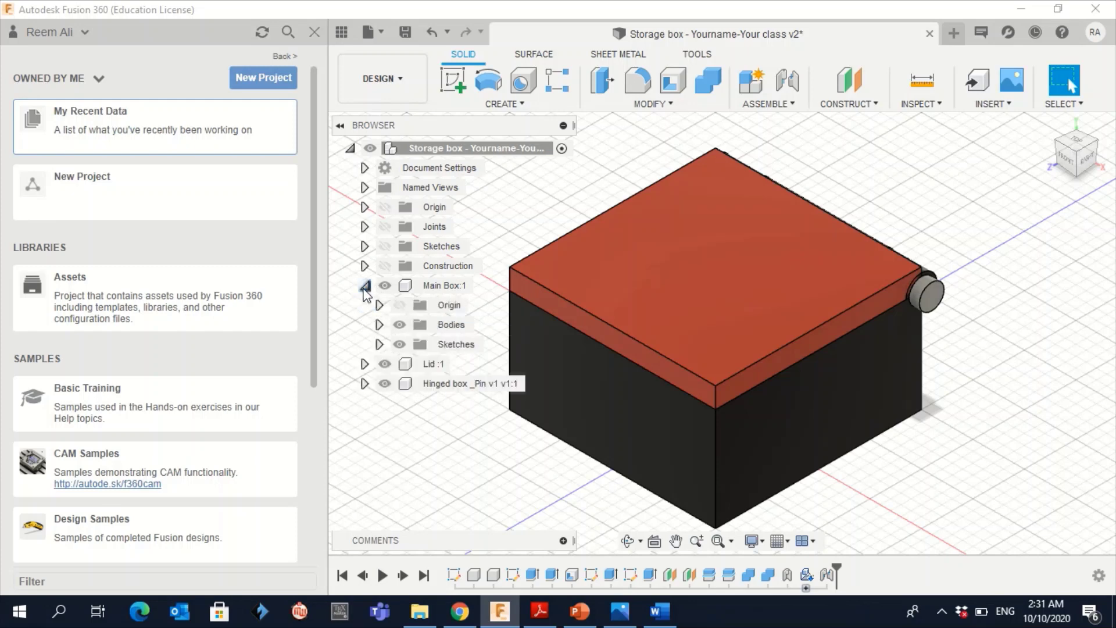
left_click(364, 364)
left_click(365, 423)
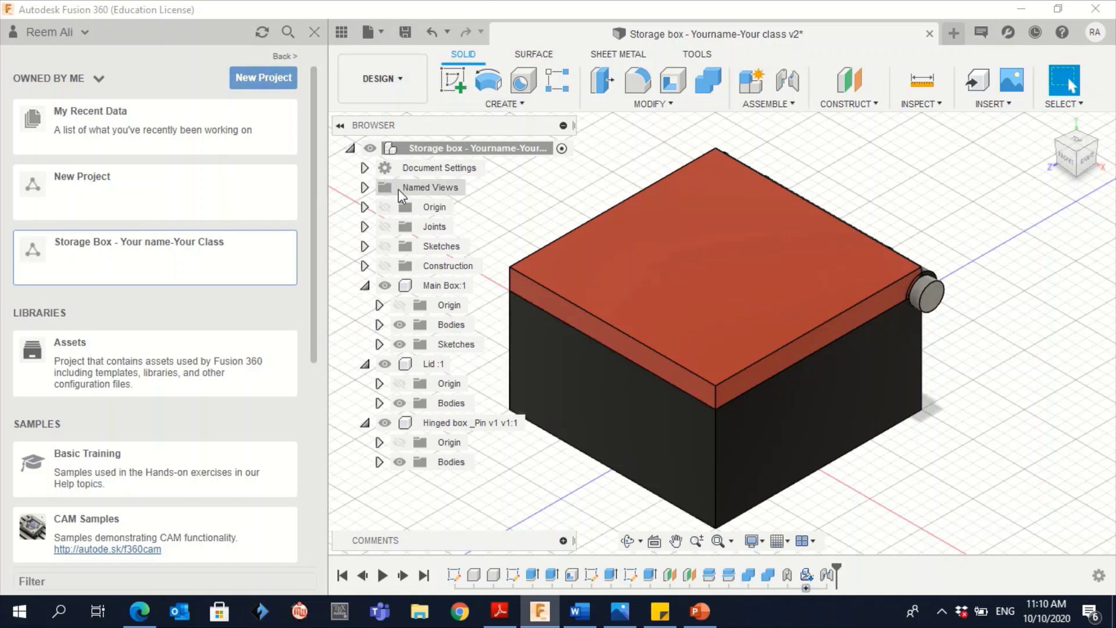
left_click(351, 149)
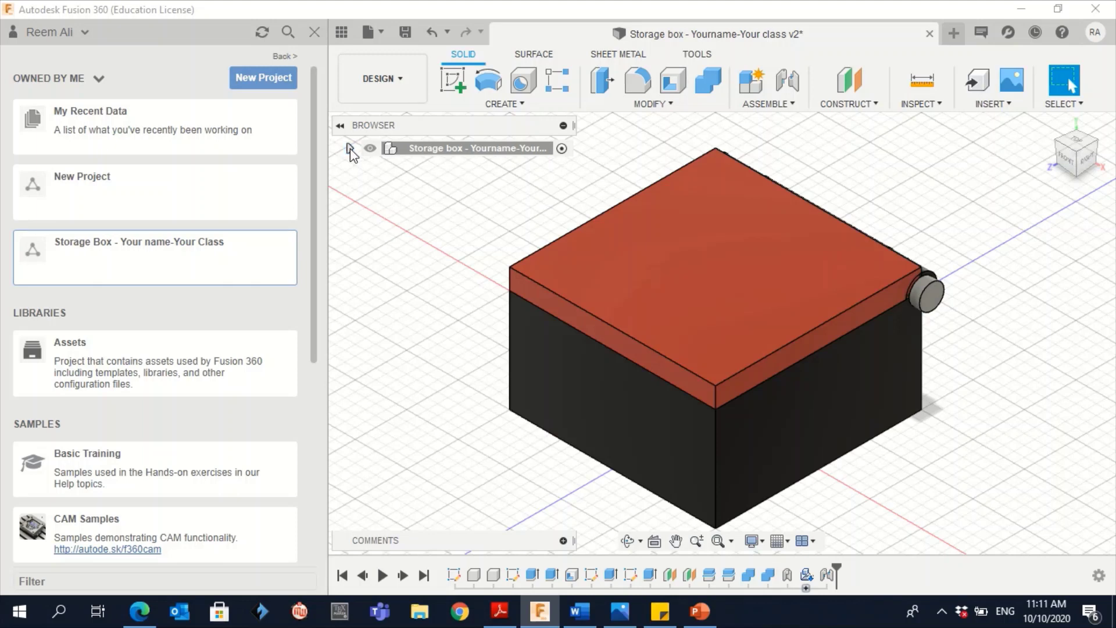
left_click(351, 148)
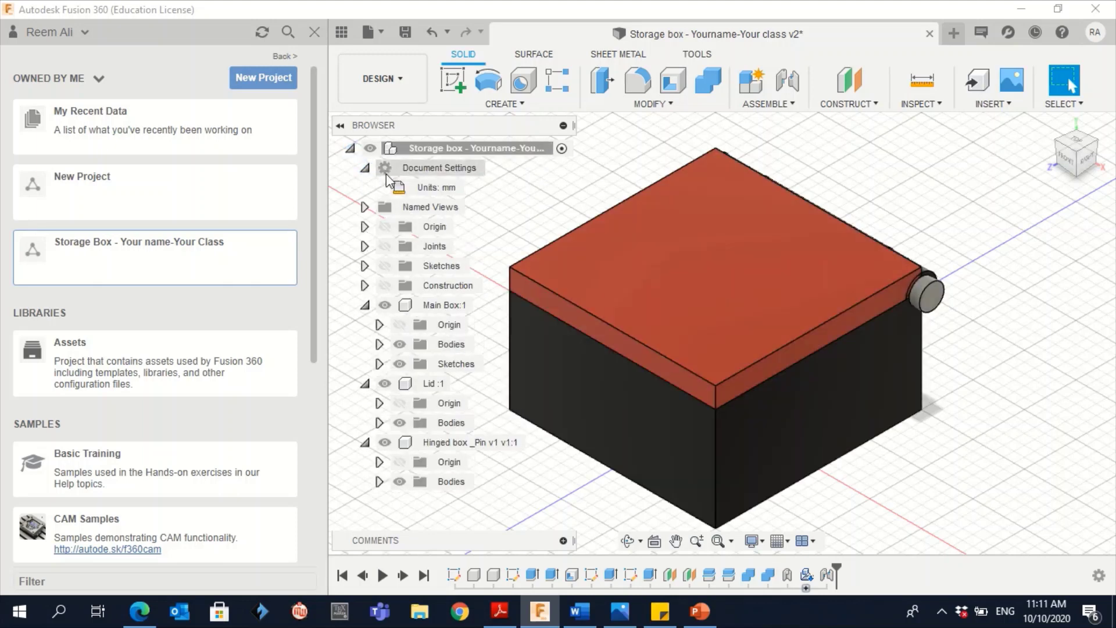
left_click(365, 169)
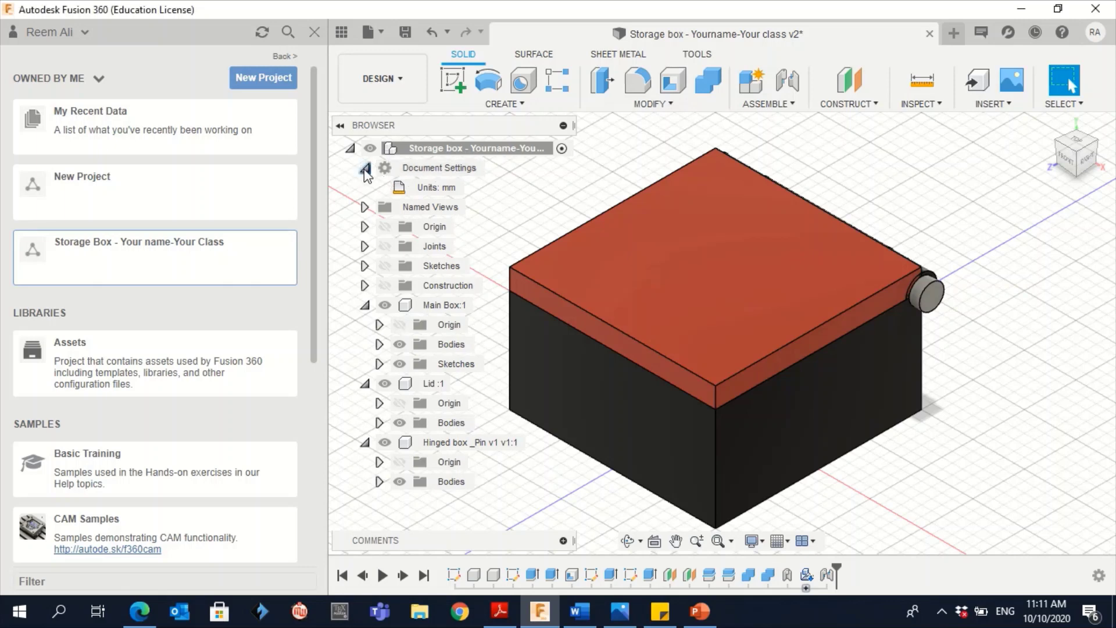
left_click(365, 169)
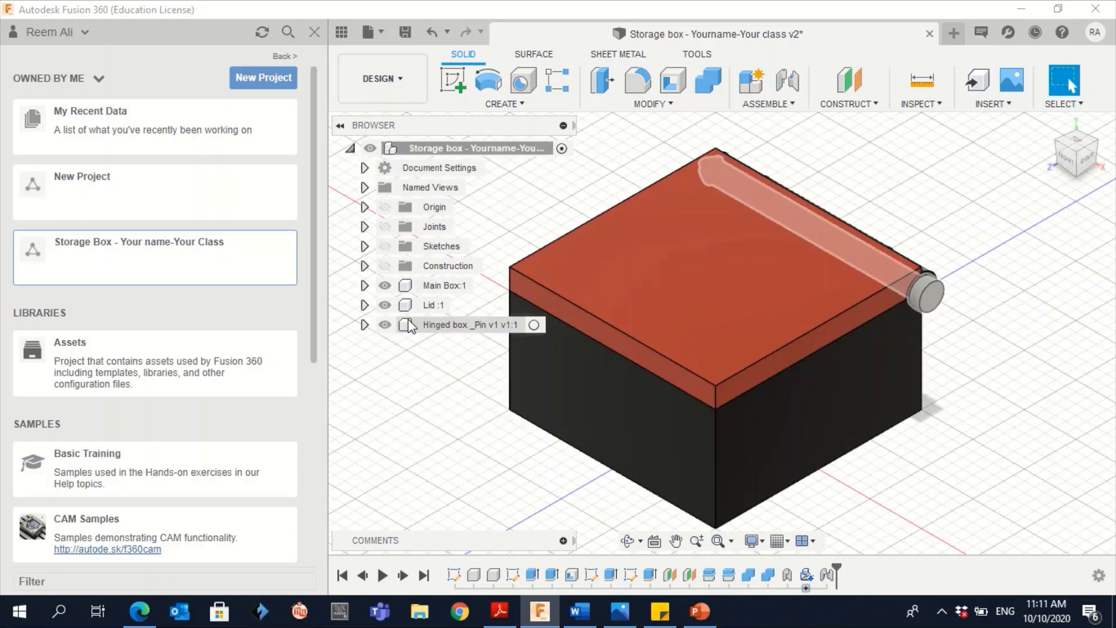
left_click(363, 305)
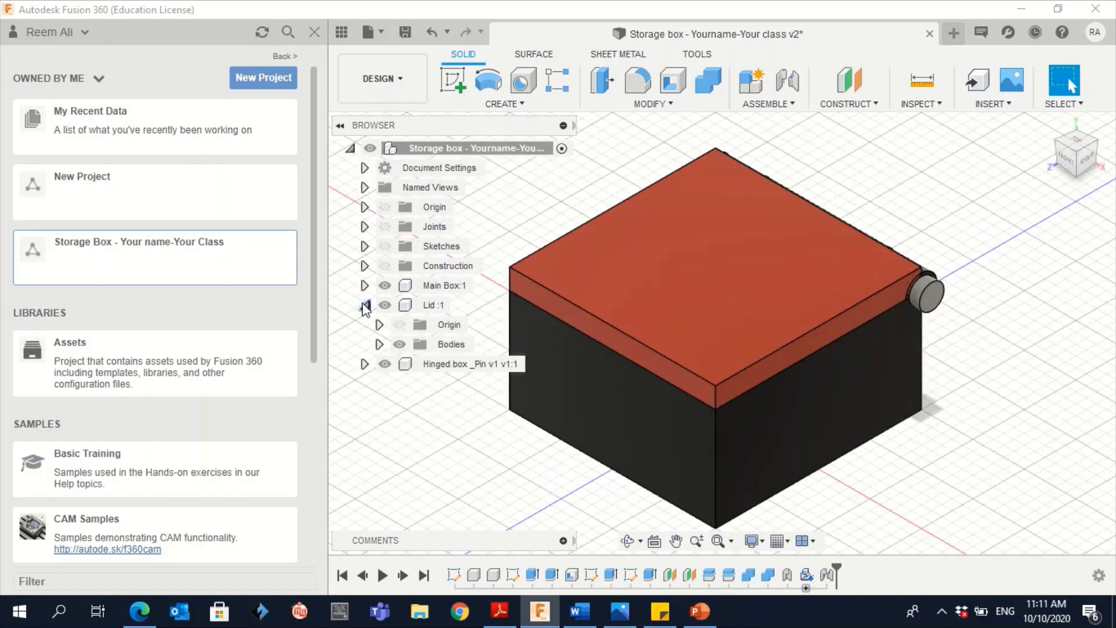
left_click(364, 305)
left_click(364, 305)
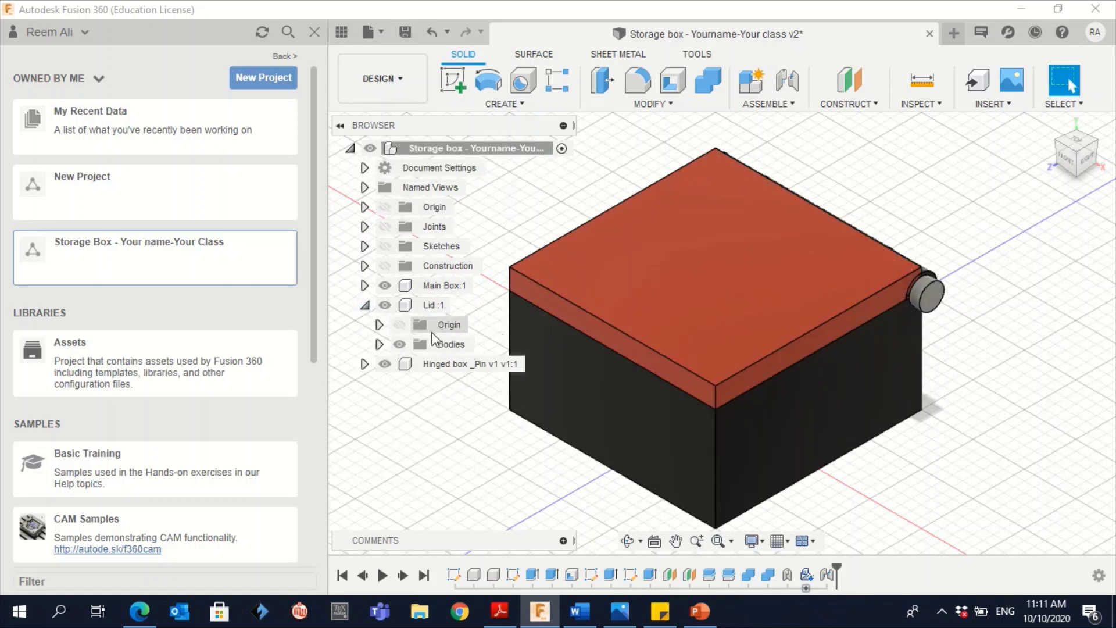
left_click(364, 286)
left_click(364, 425)
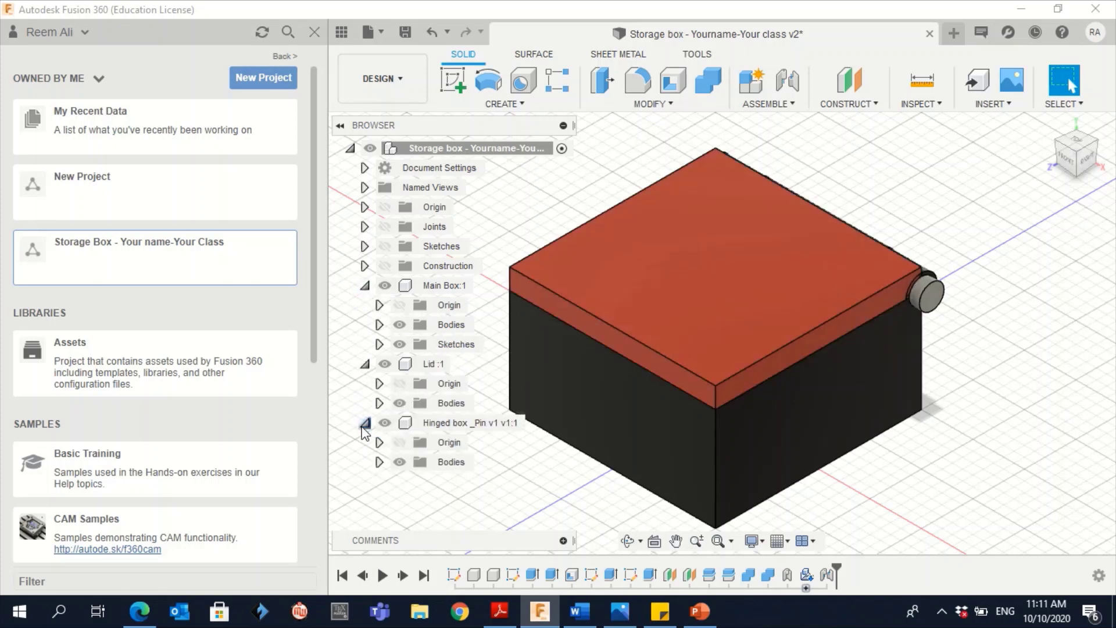
left_click(386, 286)
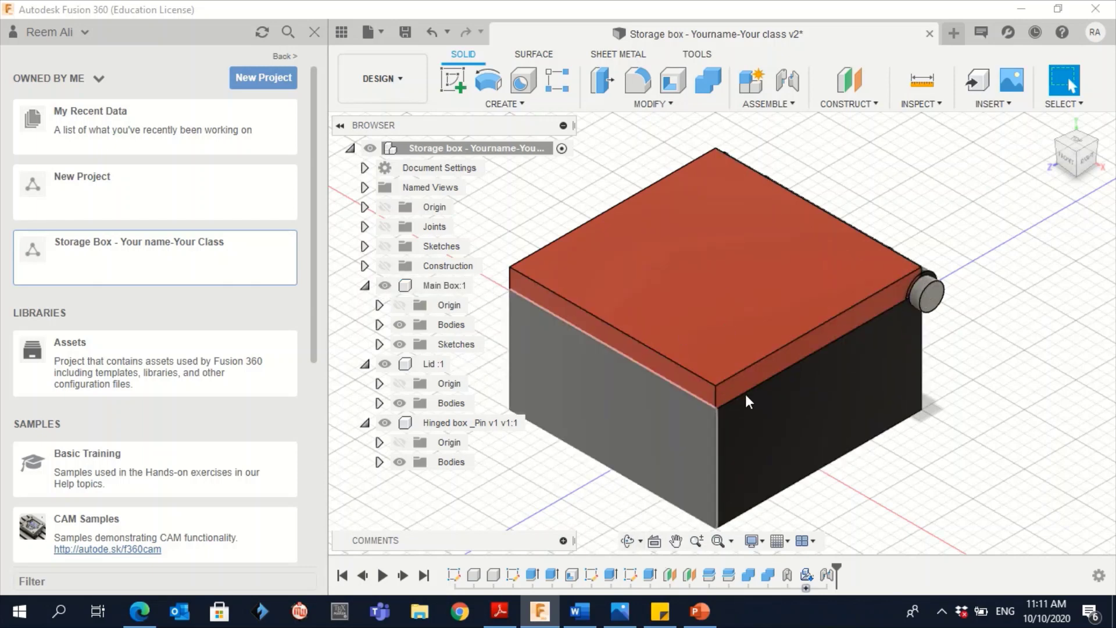
left_click(384, 289)
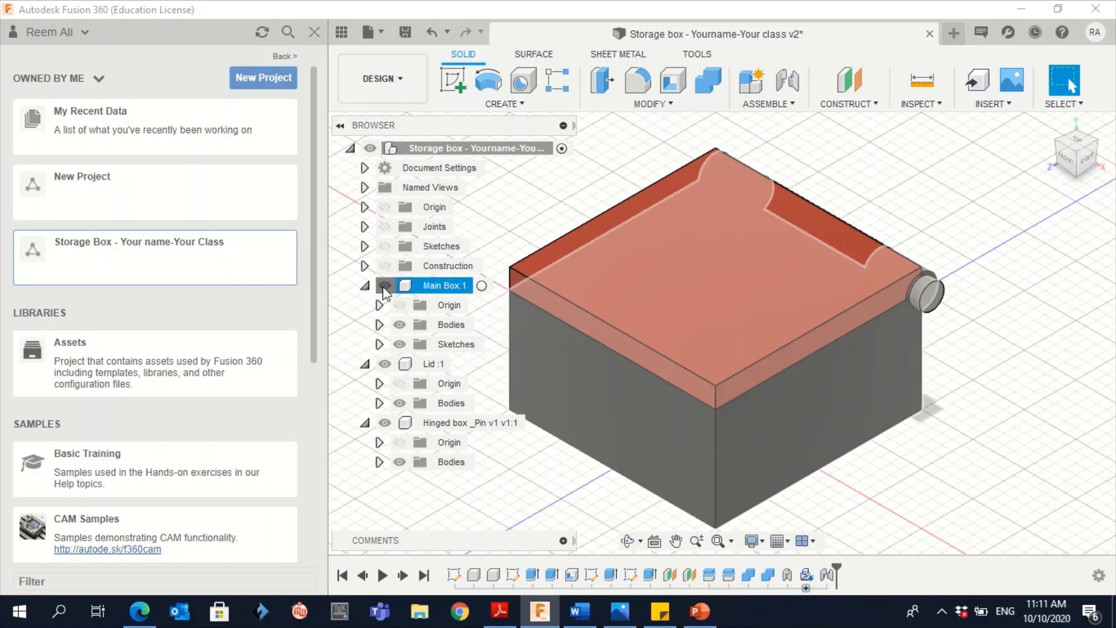
left_click(384, 286)
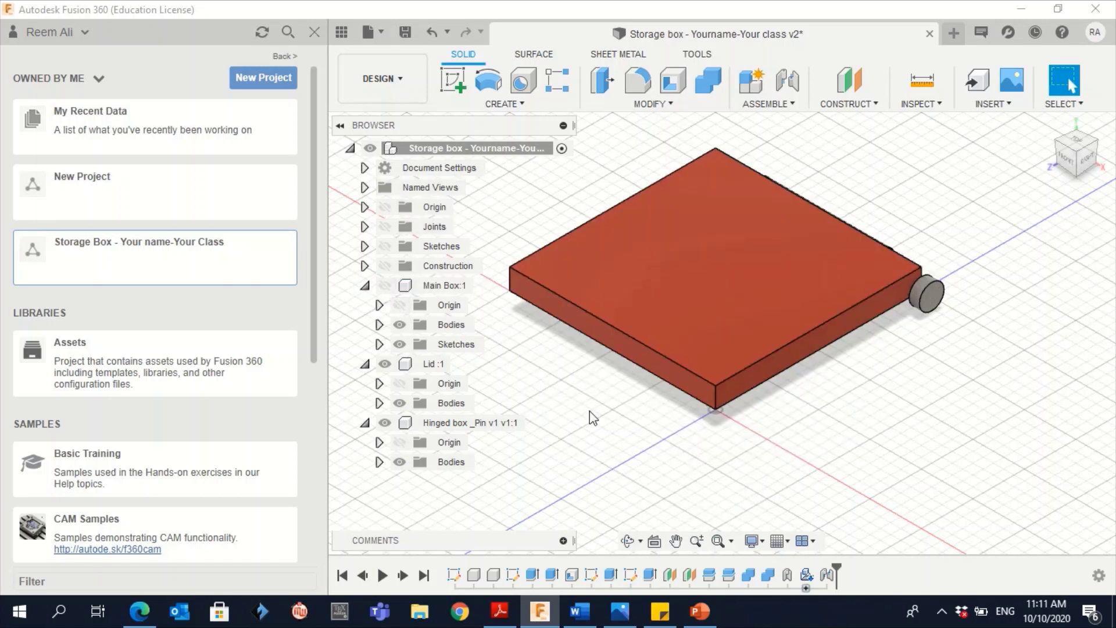
left_click(386, 286)
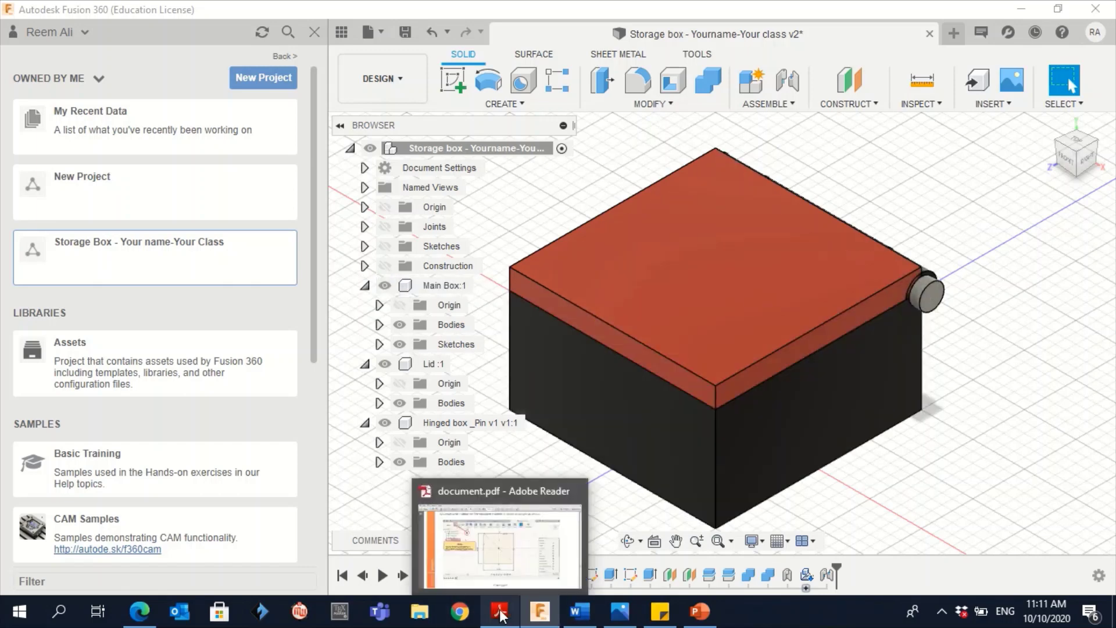
Show page 38 of document.pdf, covering a centre rectangle sketch on the top plane
left_click(500, 614)
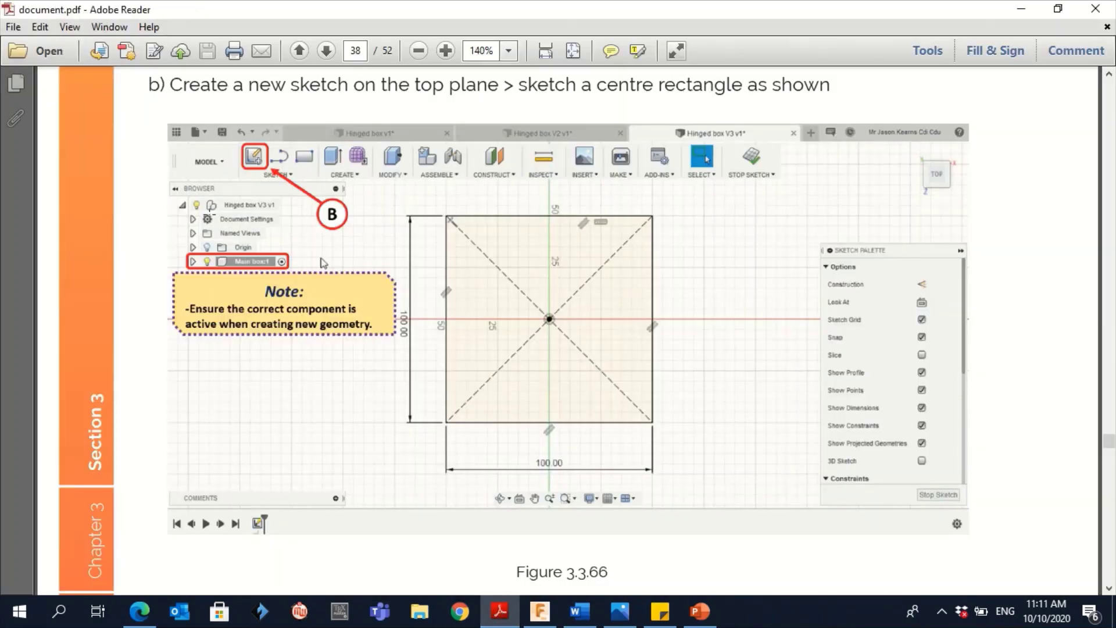
scroll(210, 214, "up", 4, "ctrl")
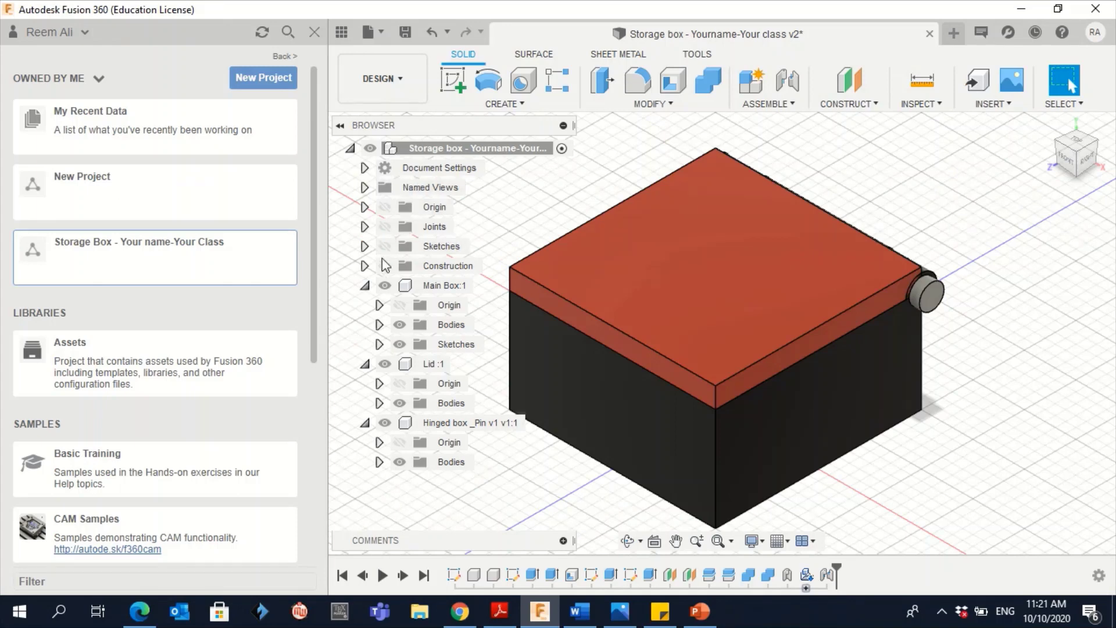
Collapse Main Box:1, Lid :1 and the hinge pin, then activate the top-level Storage box design
left_click(365, 286)
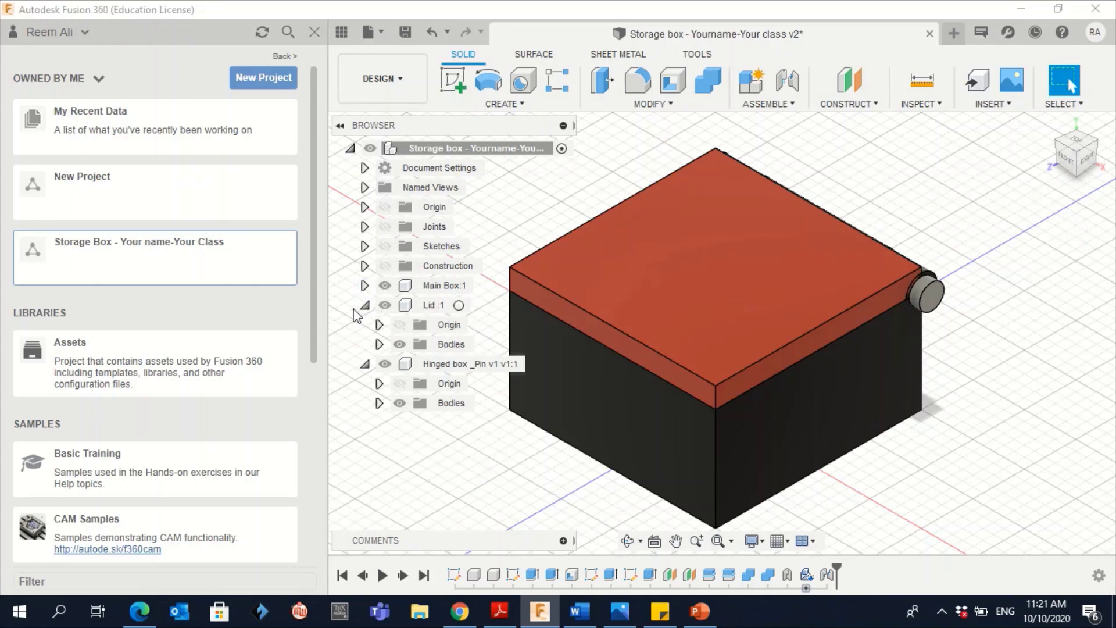
left_click(365, 305)
left_click(365, 324)
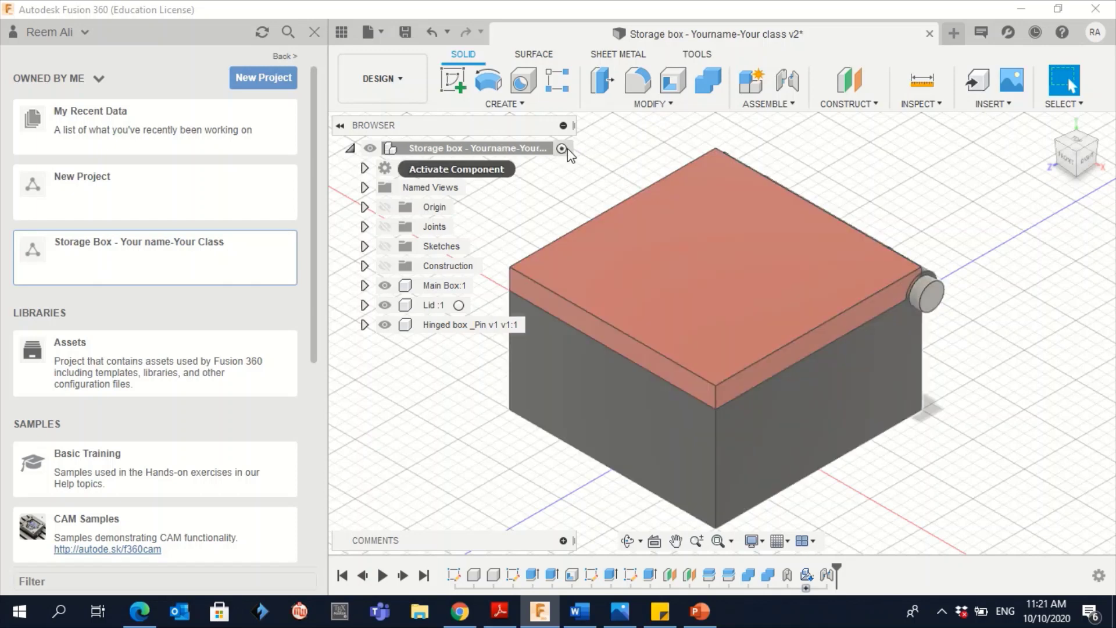
left_click(562, 150)
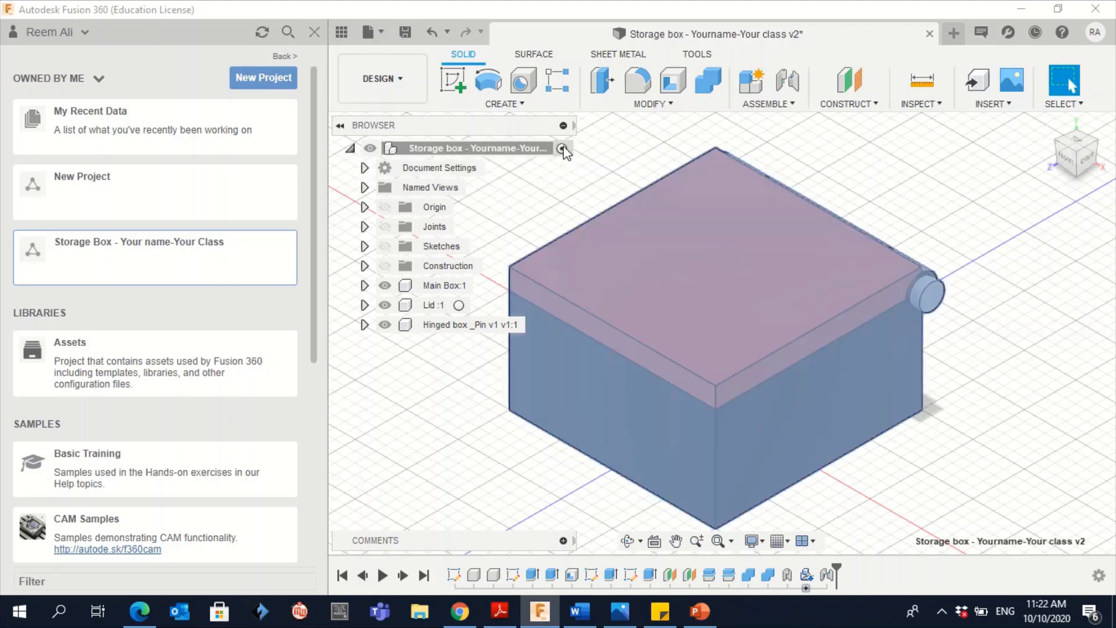
left_click(881, 198)
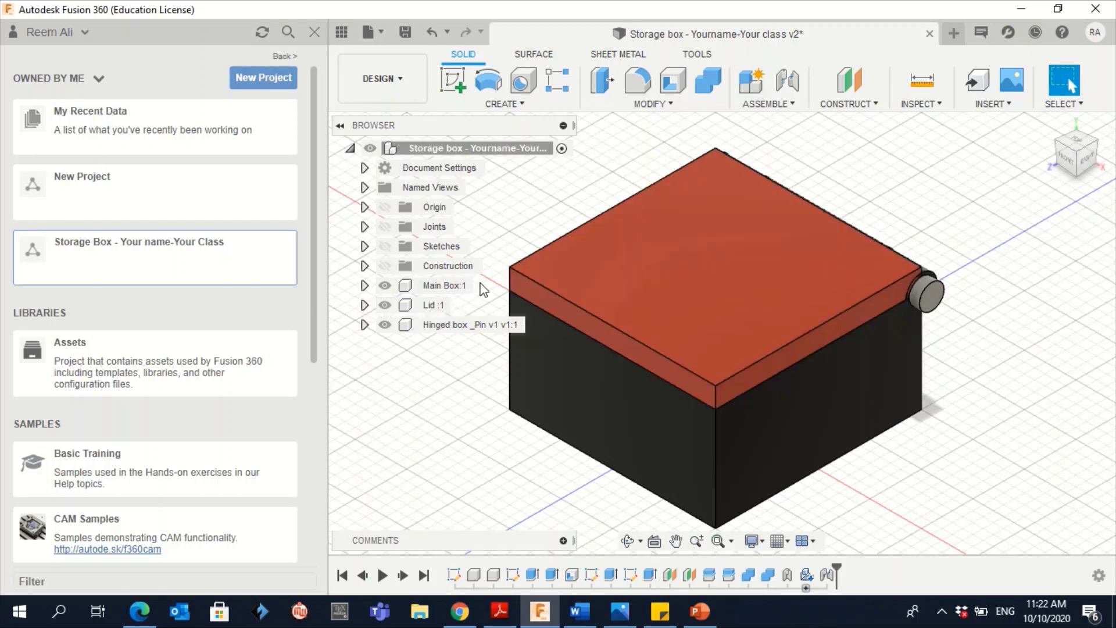
Activate Main Box:1, then hide and reshow the lid and hinge pin to inspect the box interior
left_click(482, 286)
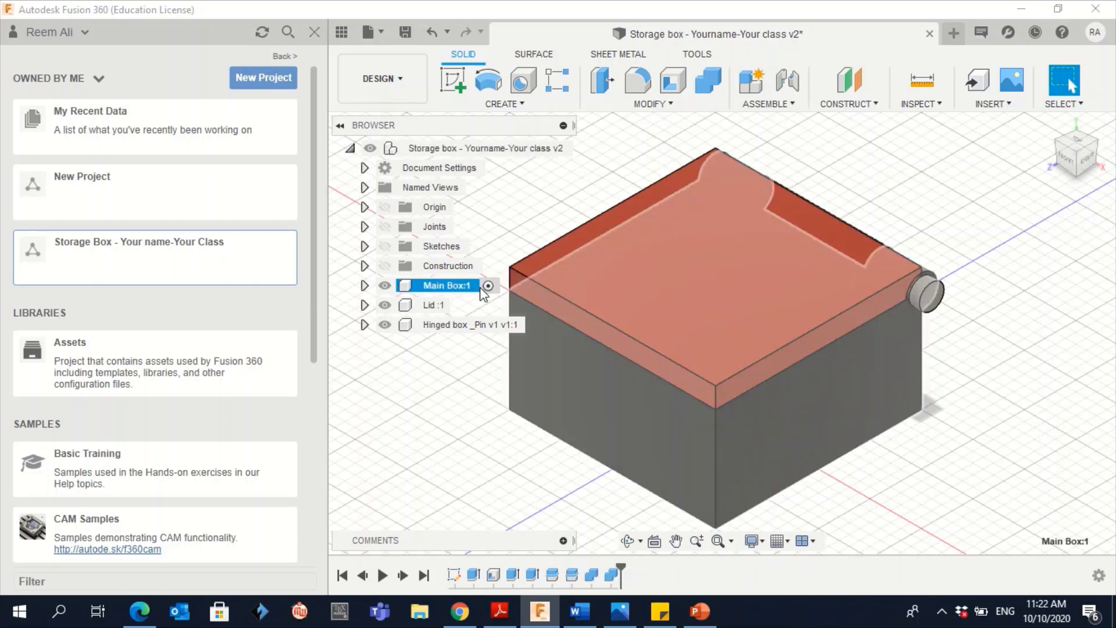
left_click(1051, 273)
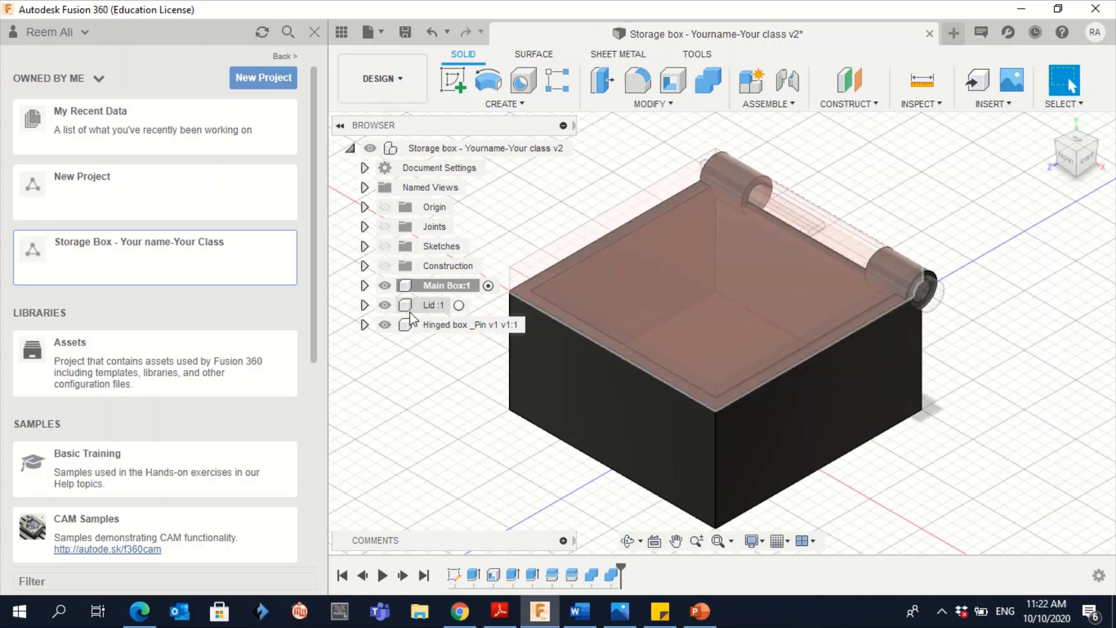
left_click(395, 308)
left_click(385, 305)
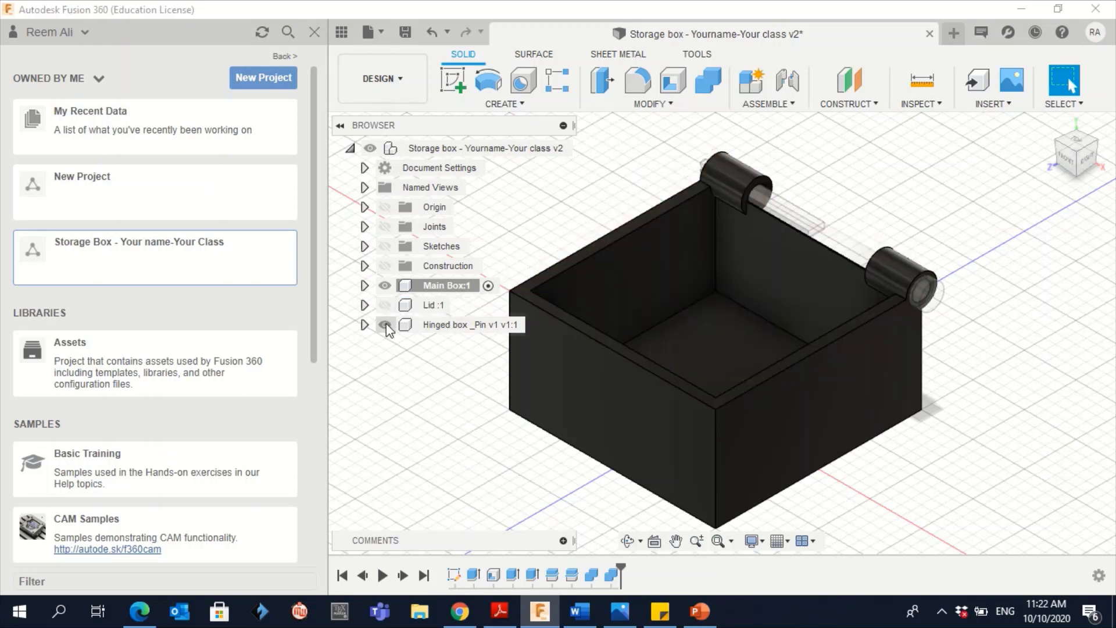
left_click(386, 323)
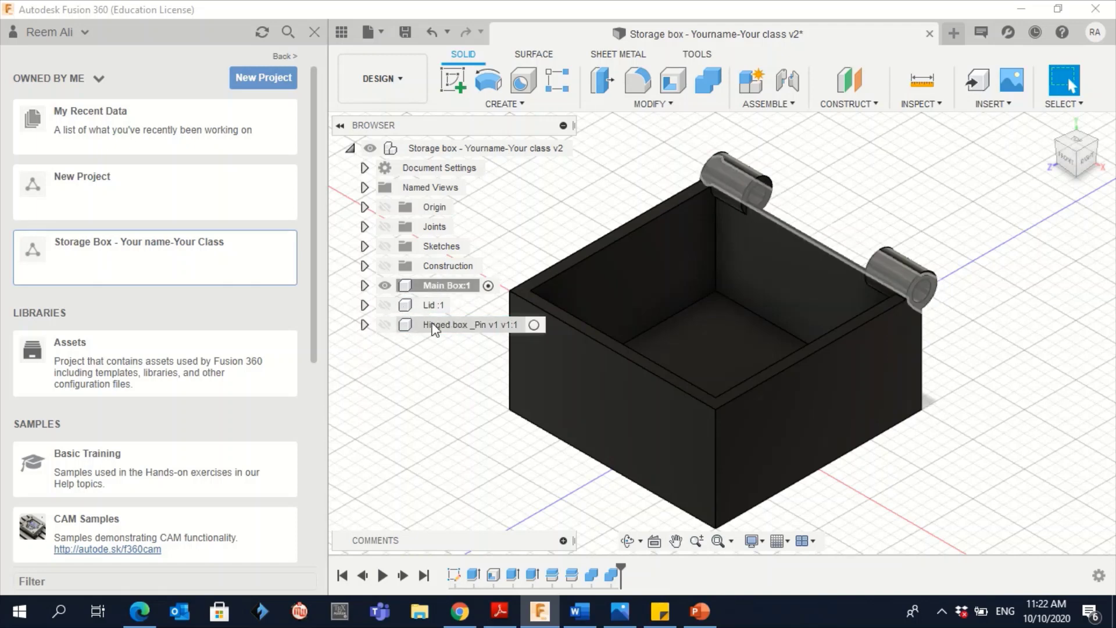
left_click(385, 306)
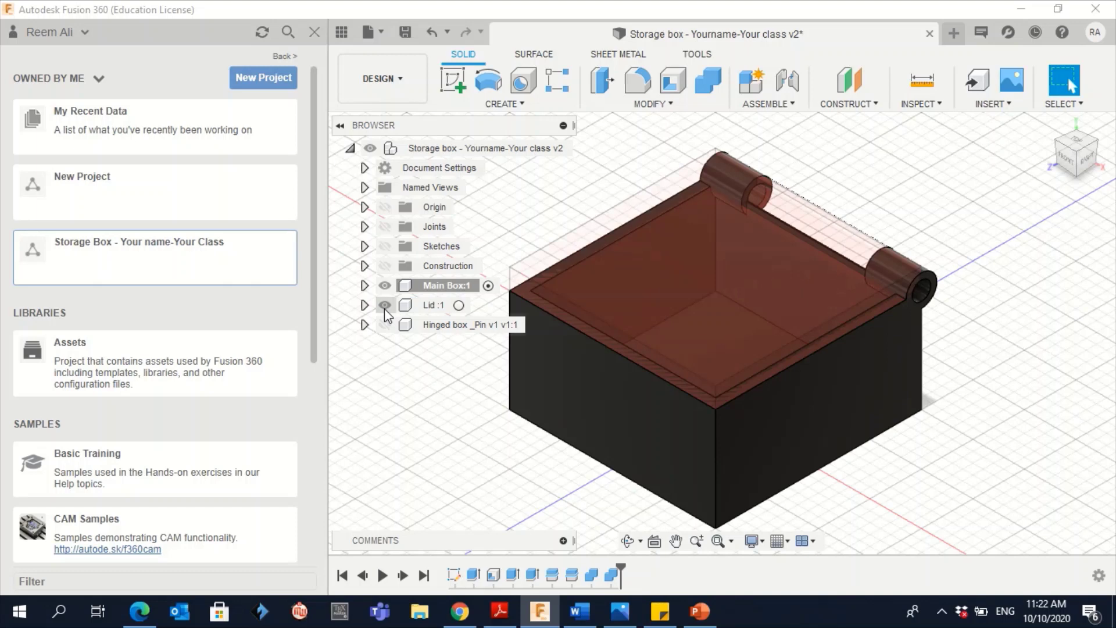
left_click(385, 306)
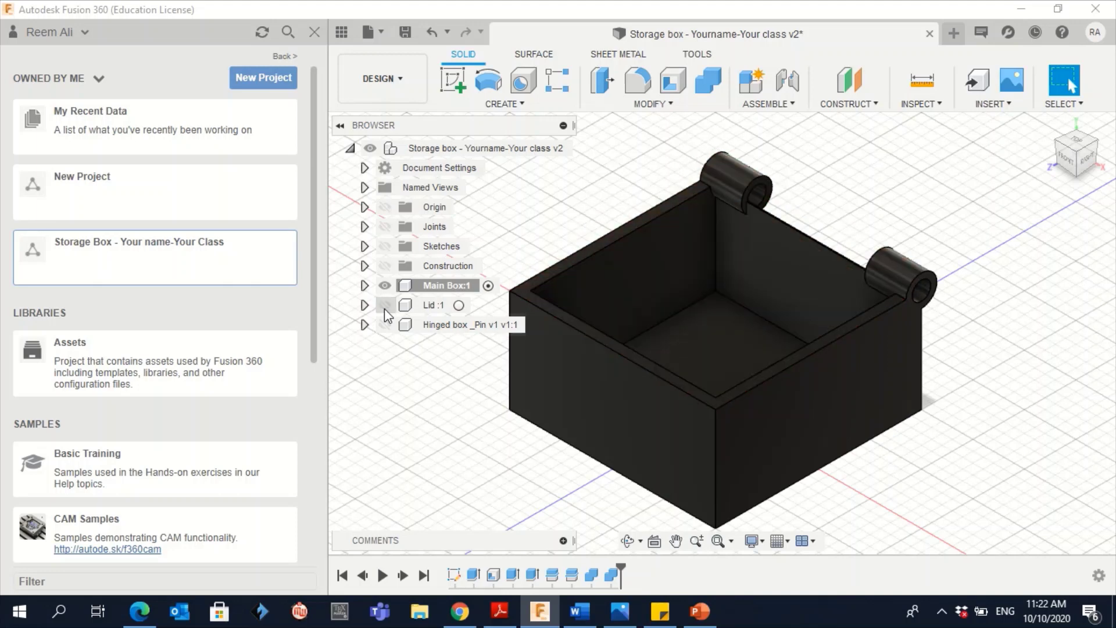
left_click(385, 306)
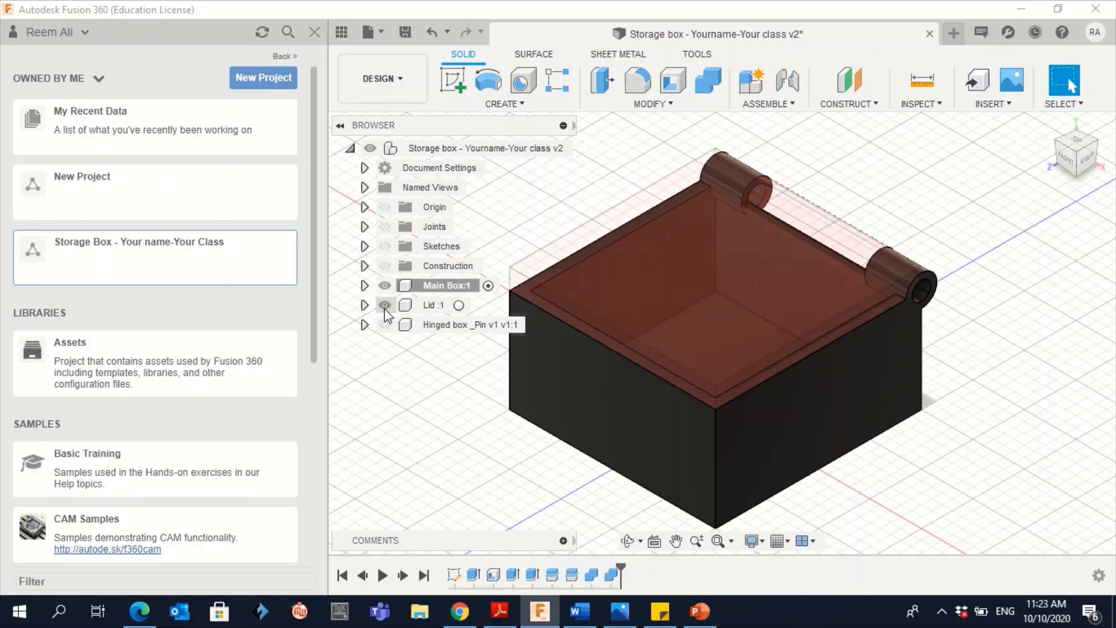
left_click(385, 324)
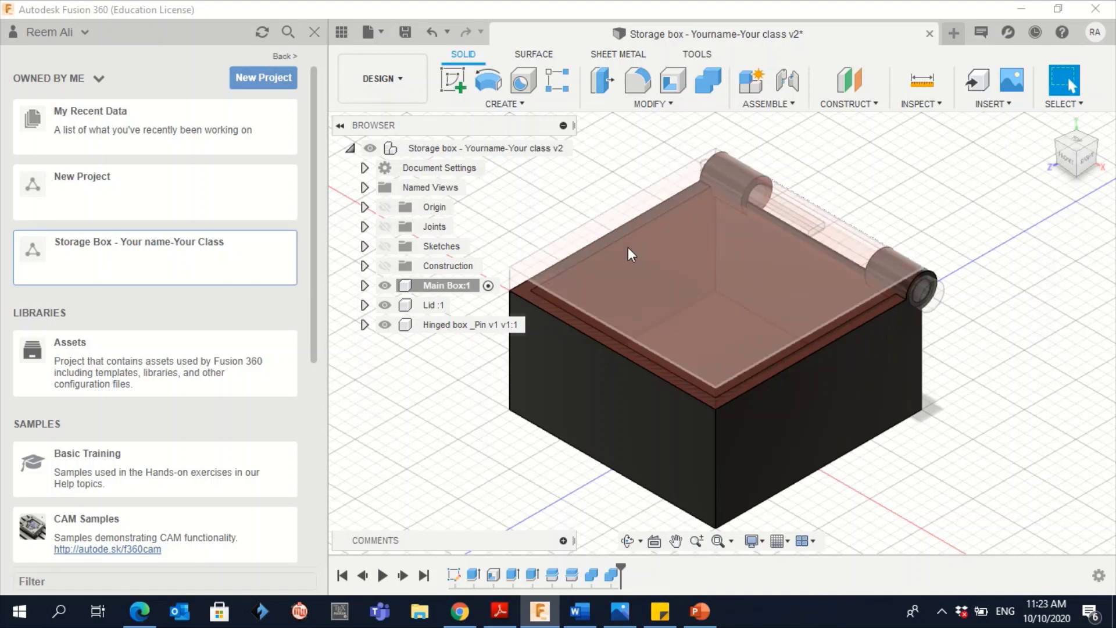
Activate Main Box:1 and then the Lid component, clearing the selection to view the lid's finish
left_click(446, 285)
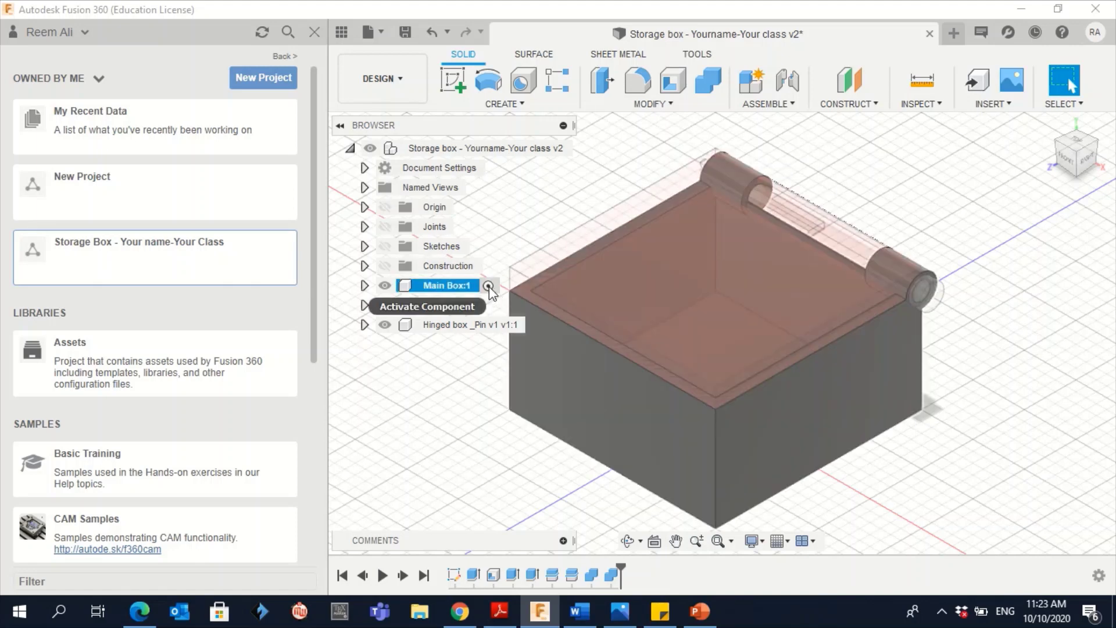
left_click(488, 286)
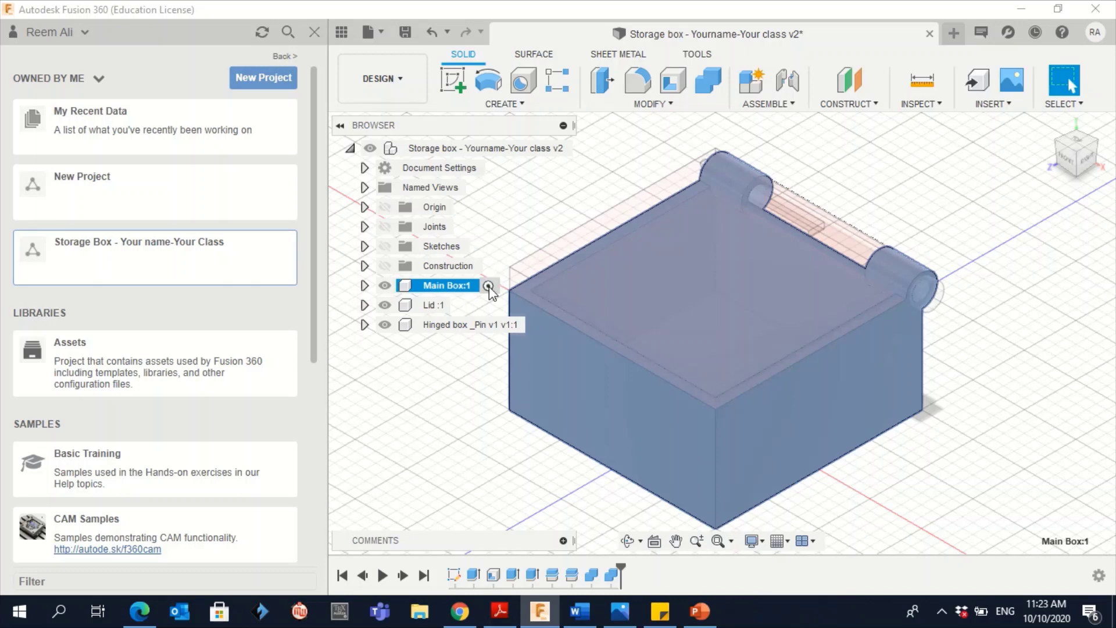
left_click(438, 305, "ctrl")
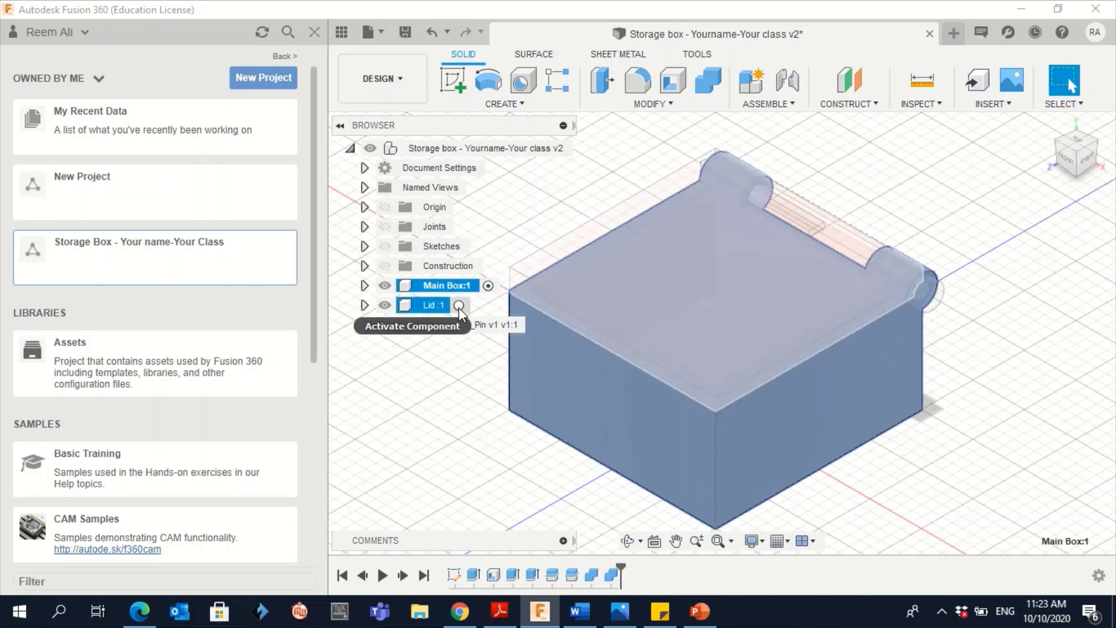
left_click(459, 306)
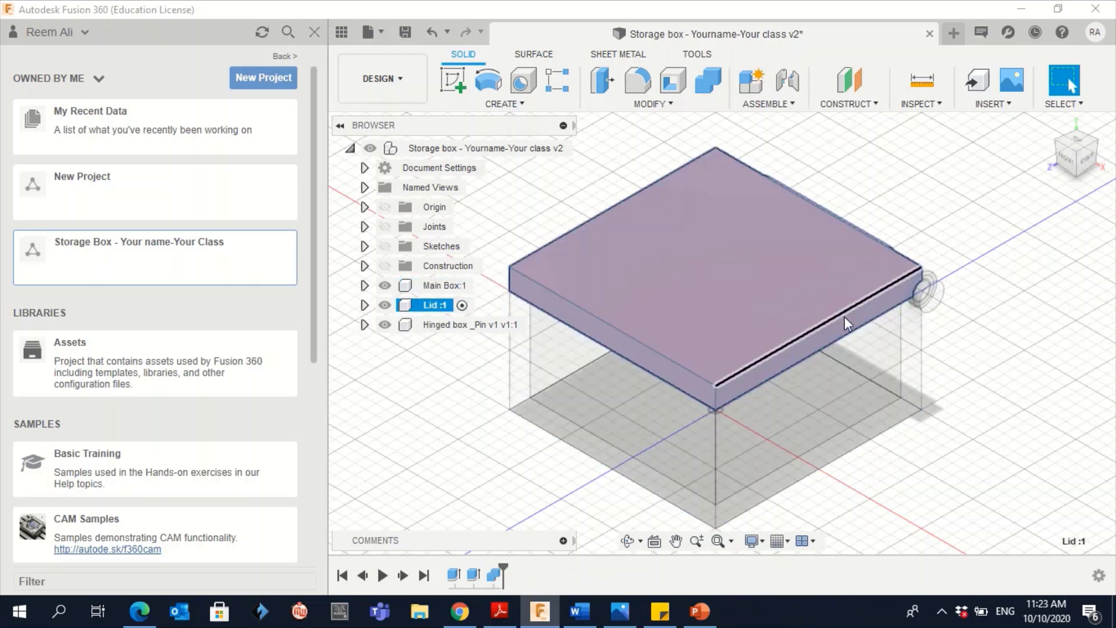
left_click(891, 186)
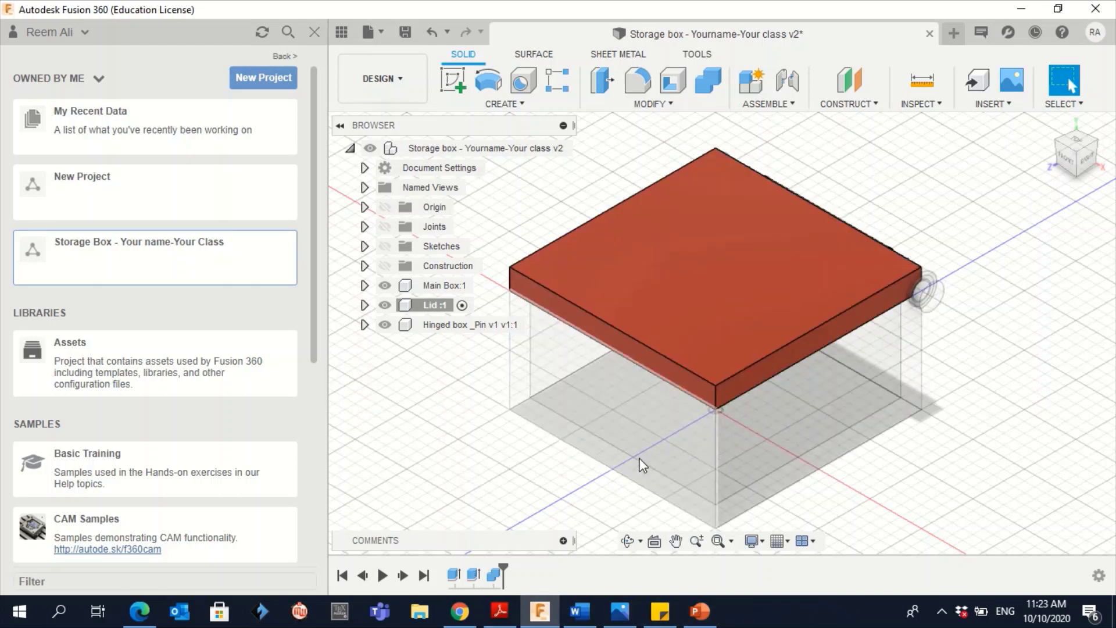
Hide Main Box and the Hinged box _Pin so only the lid remains visible
left_click(388, 288)
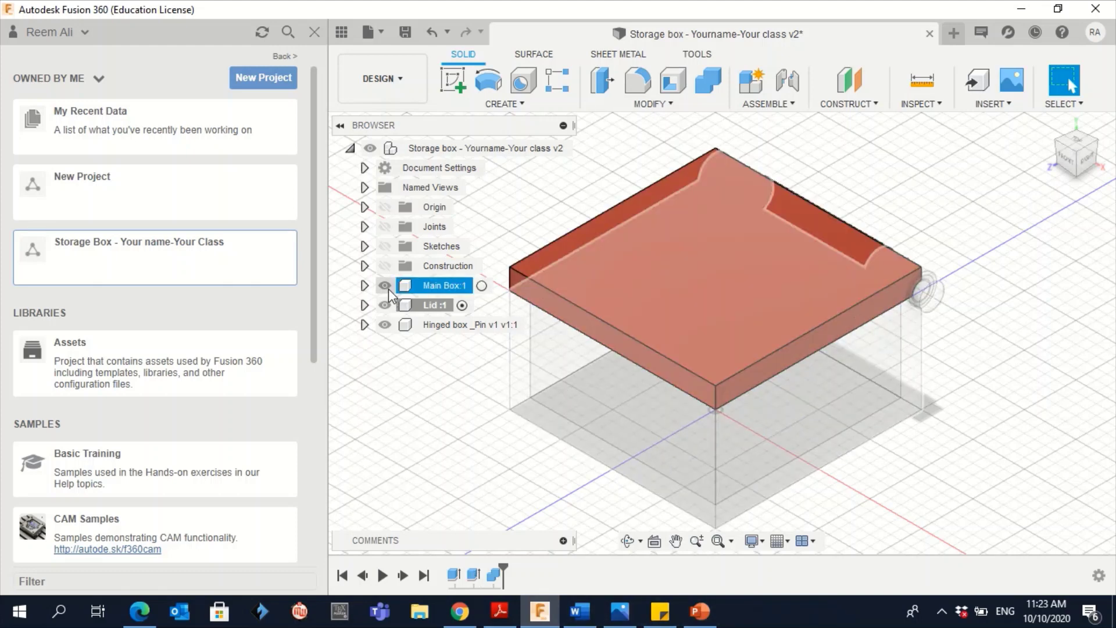
left_click(385, 286)
left_click(385, 325)
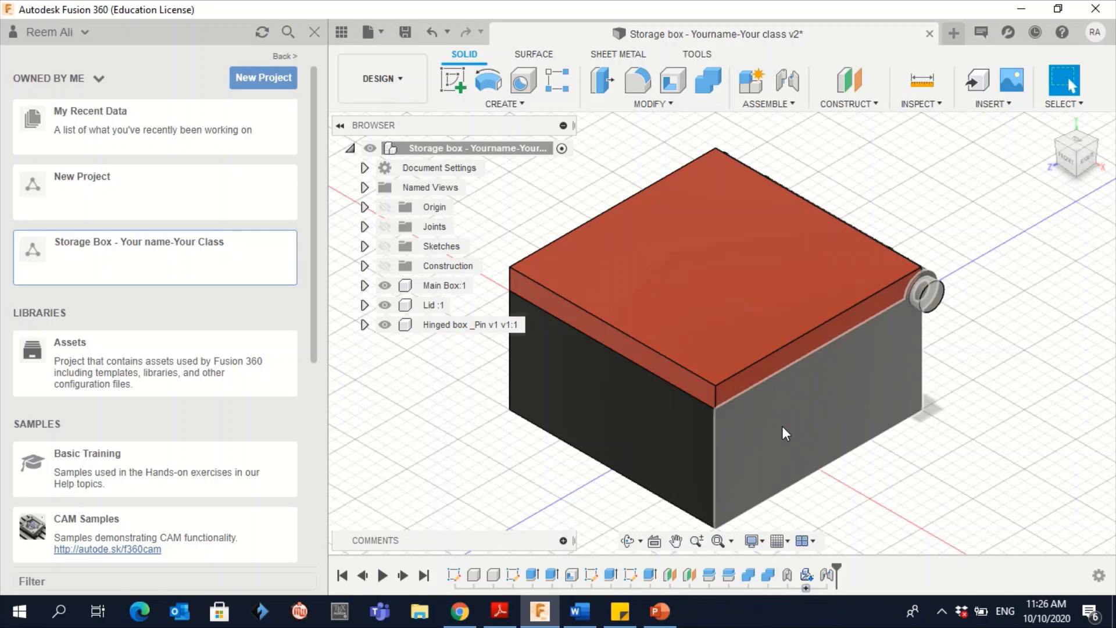
Toggle the Data Panel, return to the full project list and create a new project
left_click(339, 35)
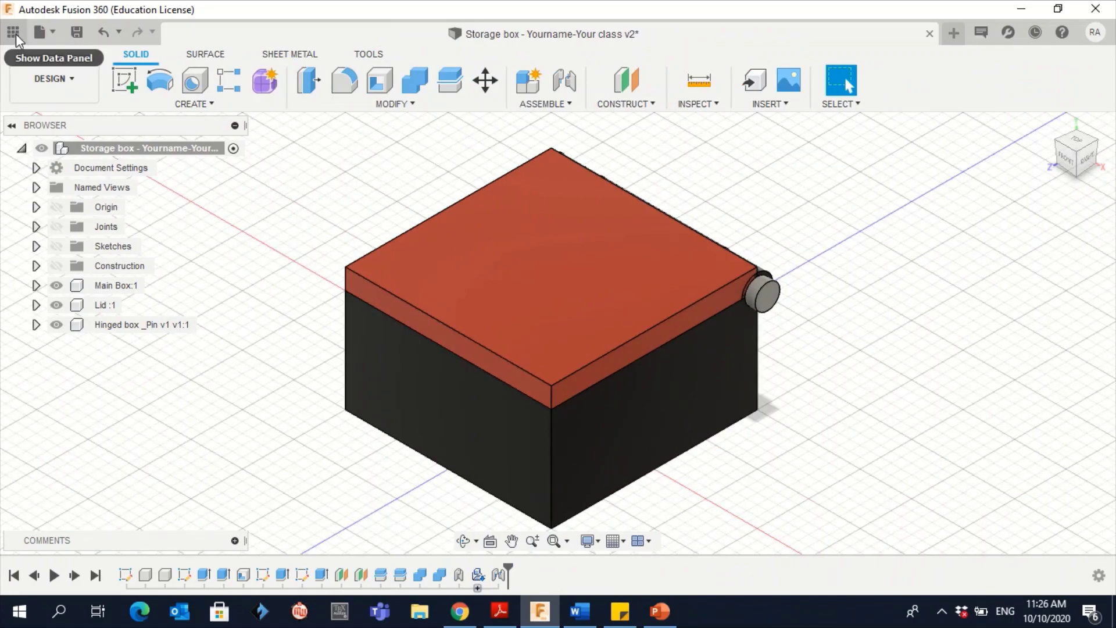
left_click(13, 32)
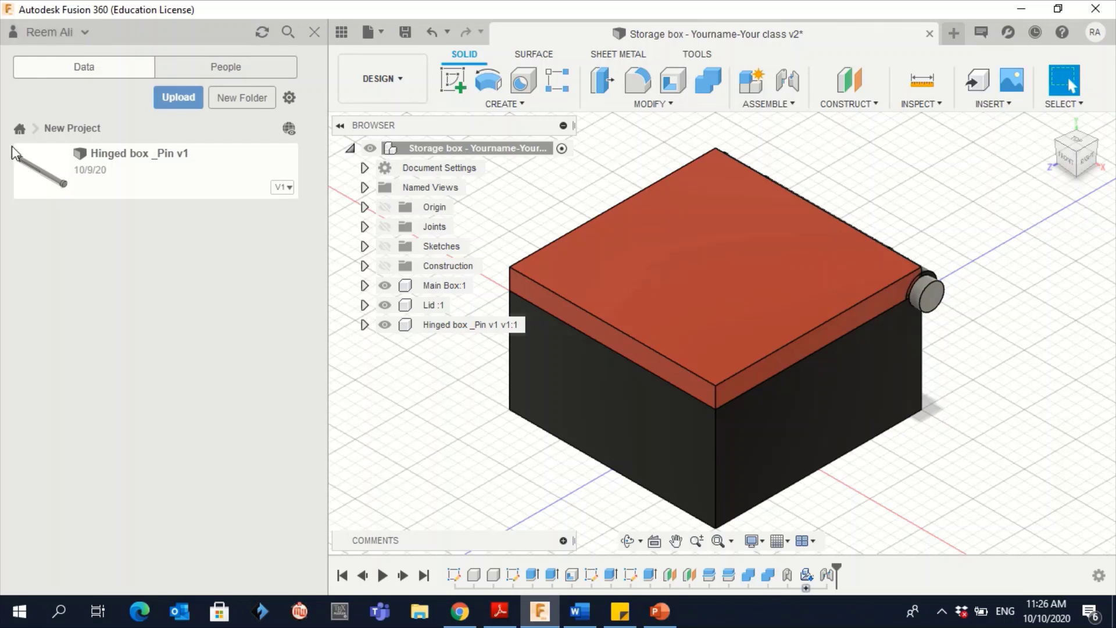
left_click(19, 131)
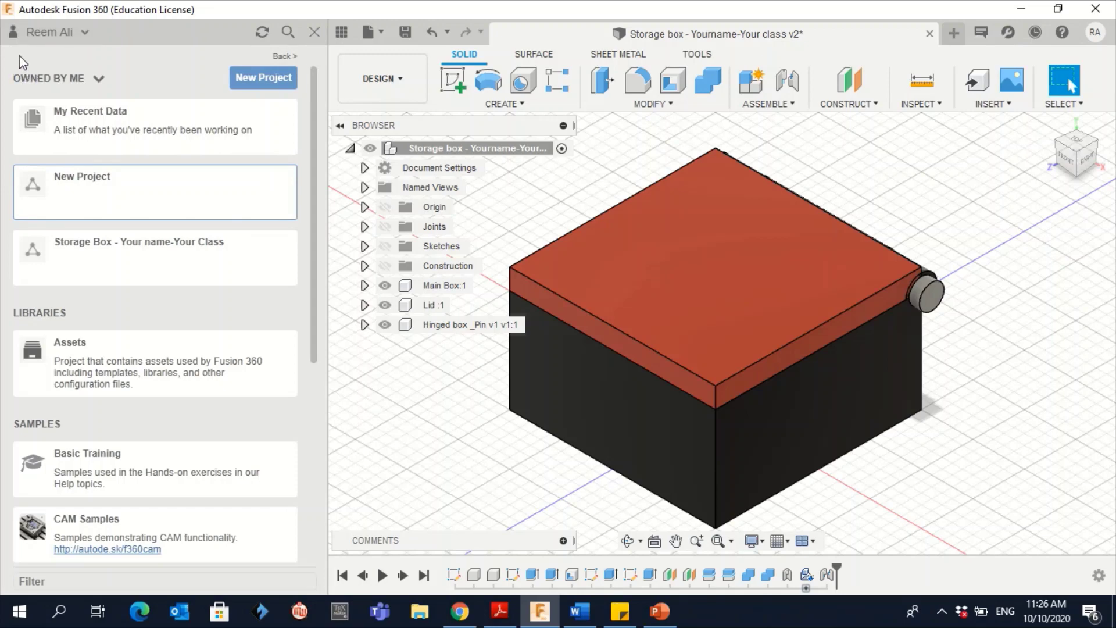
left_click(269, 75)
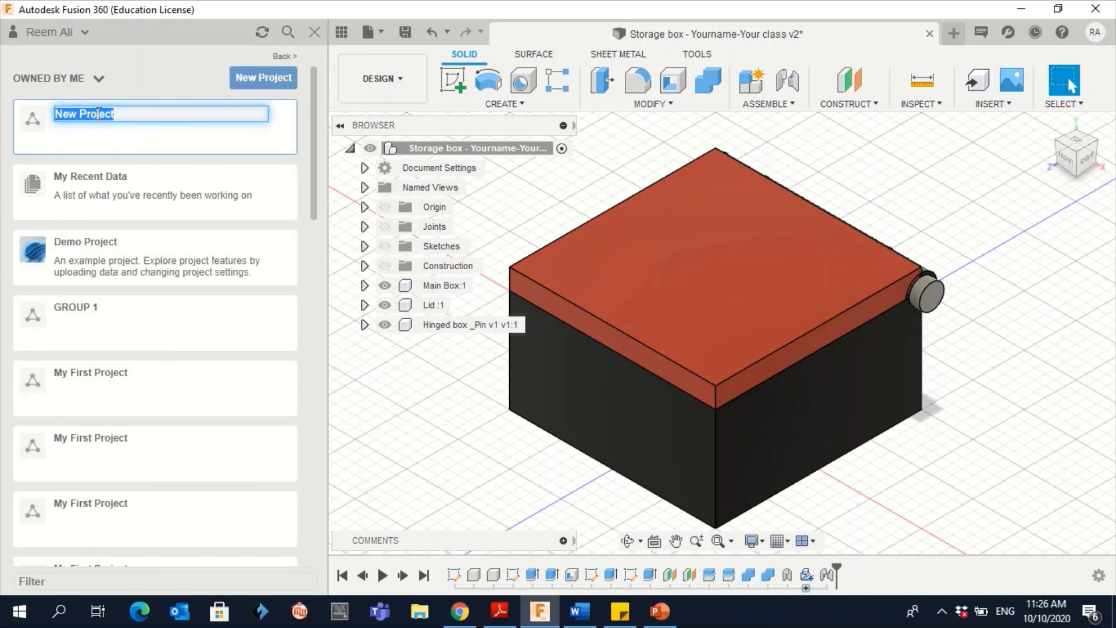
Name the project 'Storage Box - Your Namme - Your class' and open it
type("Sto")
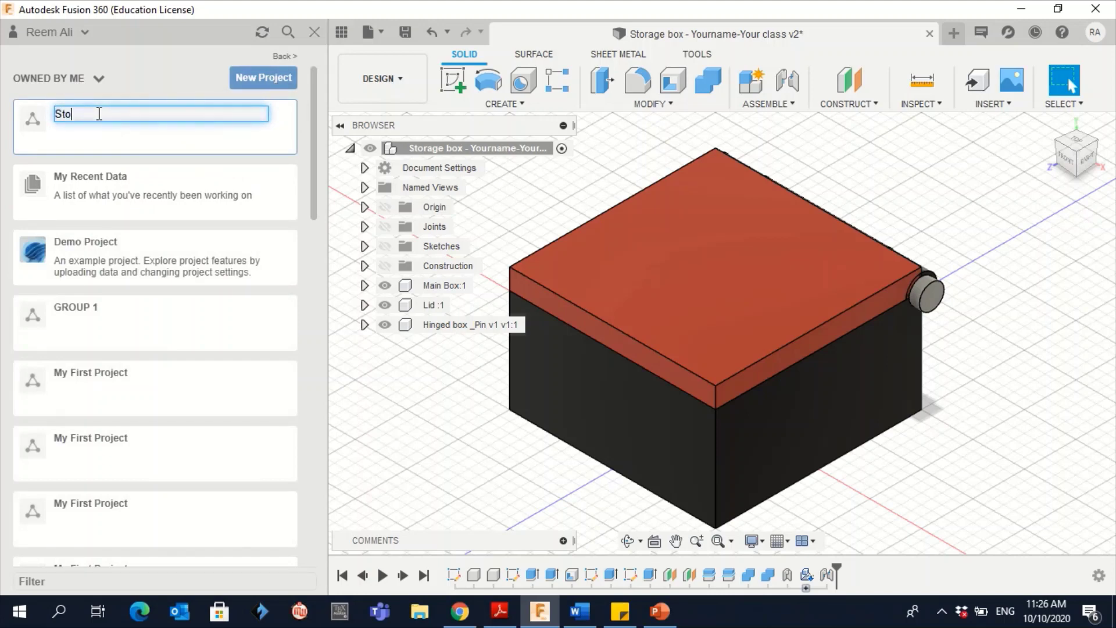
type("rage Box - Your Namme")
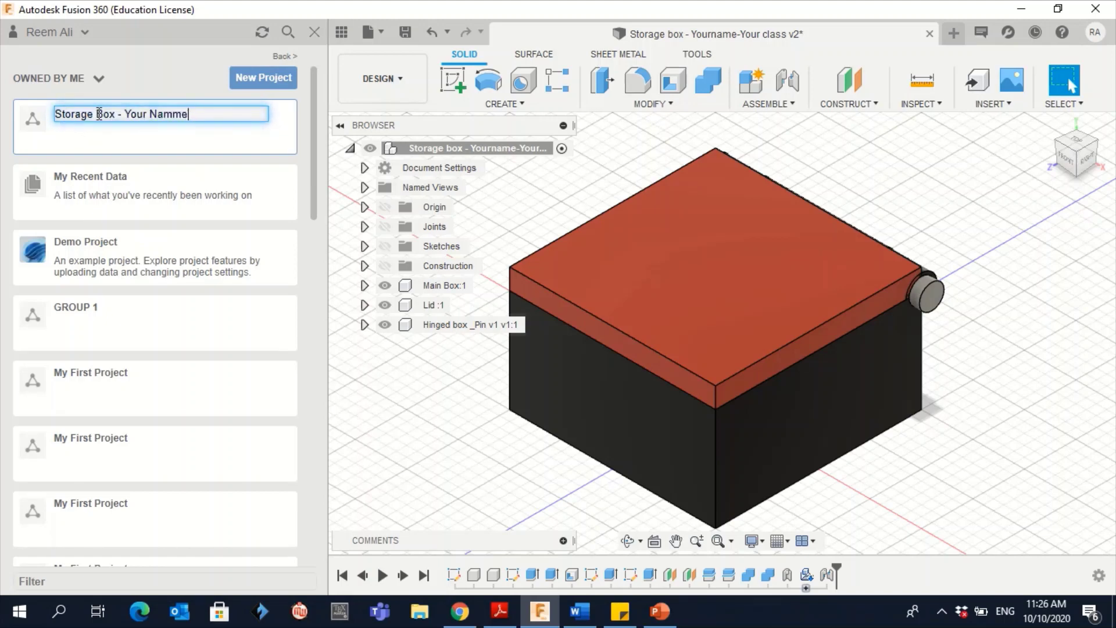
type(" - Your class")
key("Return")
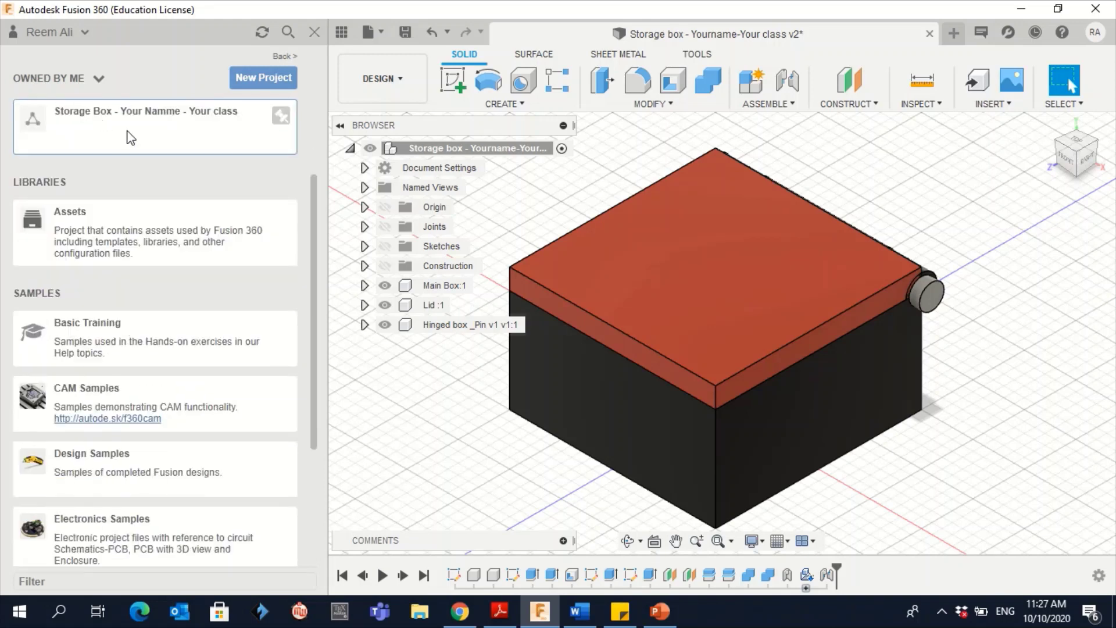
left_click(126, 130)
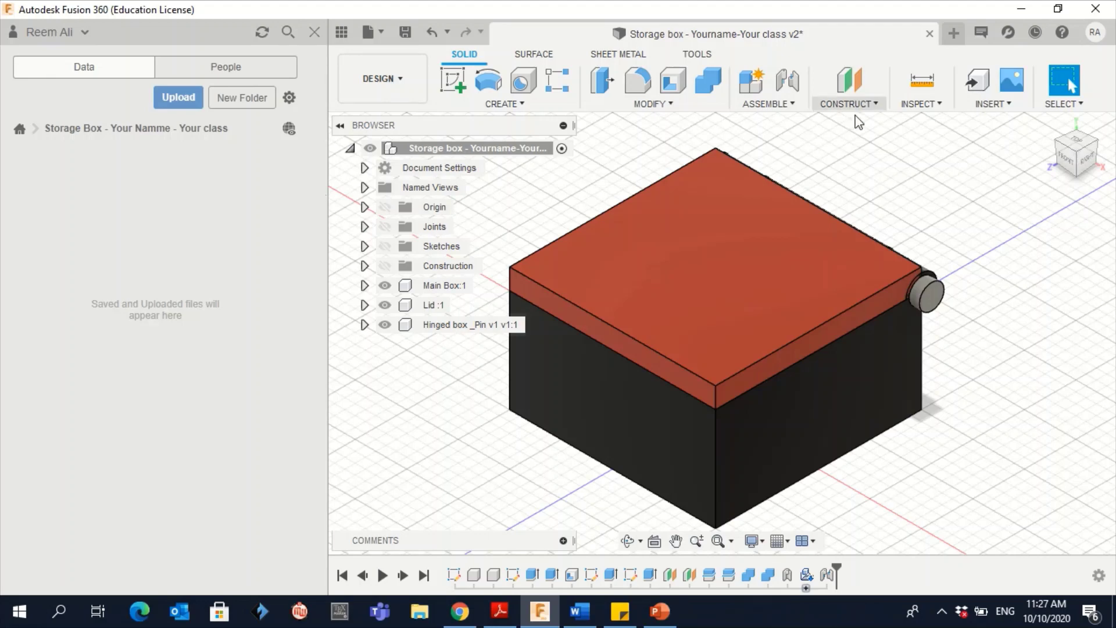
Create a new empty design and save it as 'The box - You name'
left_click(954, 34)
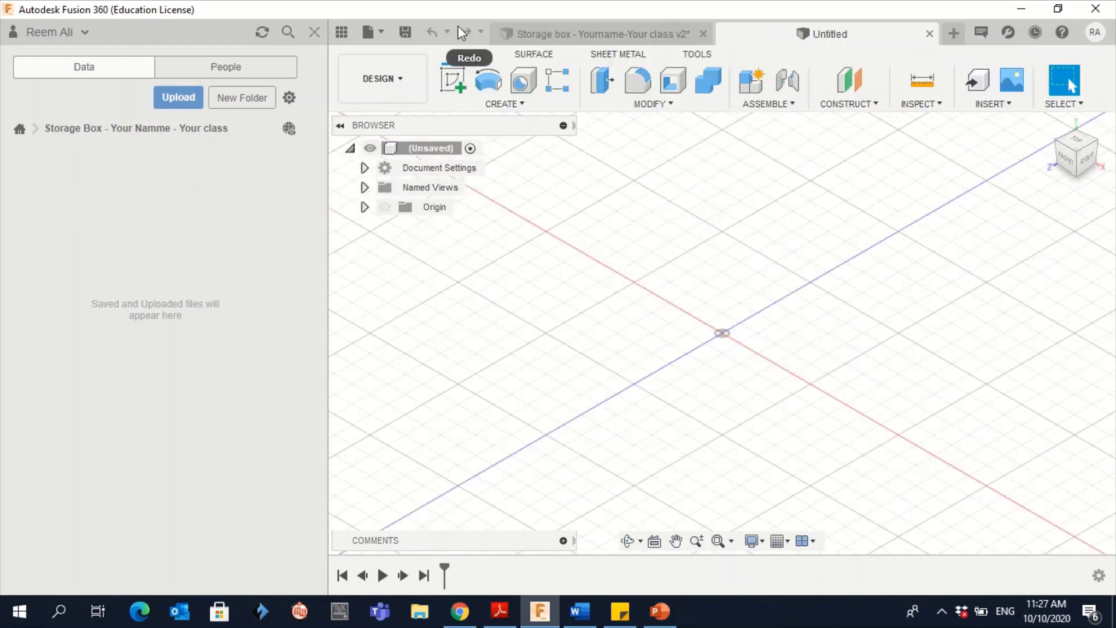
left_click(405, 33)
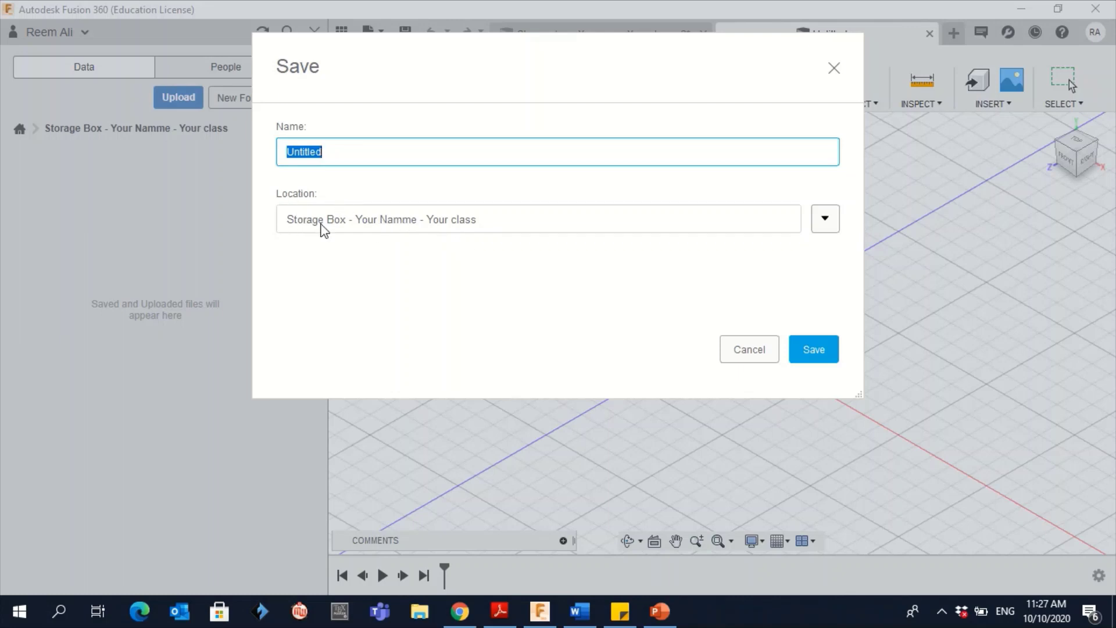
key("BackSpace")
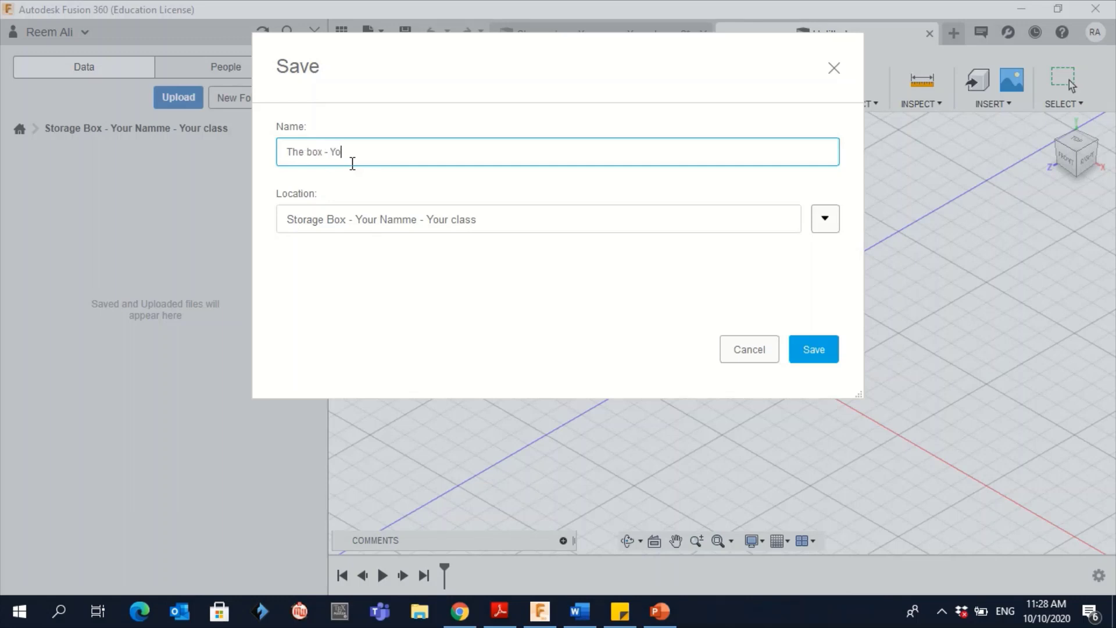
type("name")
left_click(817, 349)
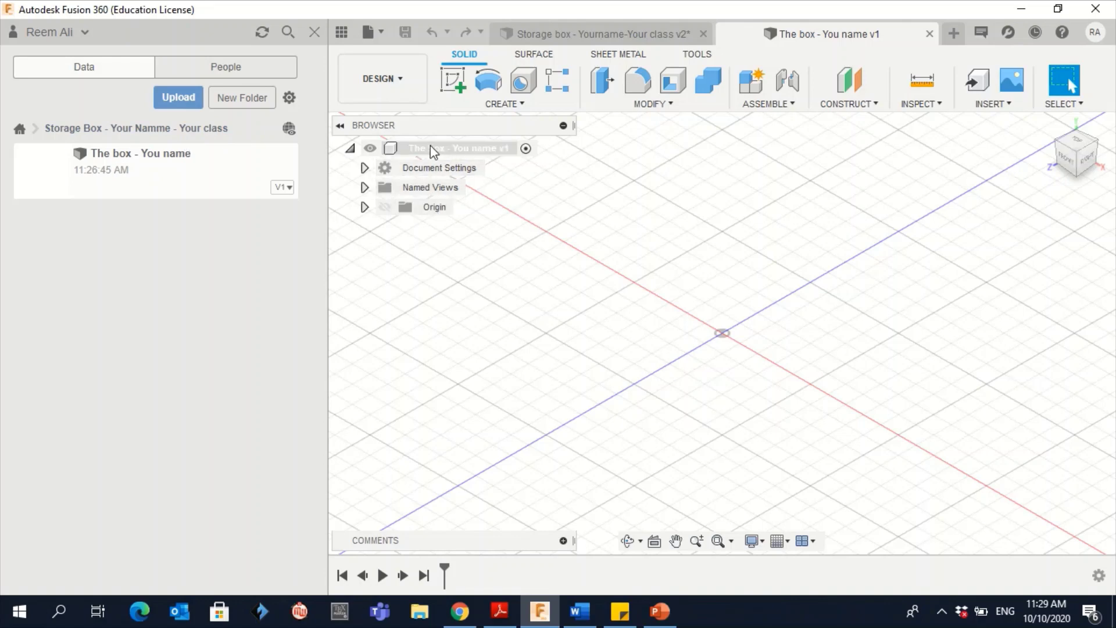
Add a new component named 'The main box' under the root of The box design
left_click(562, 40)
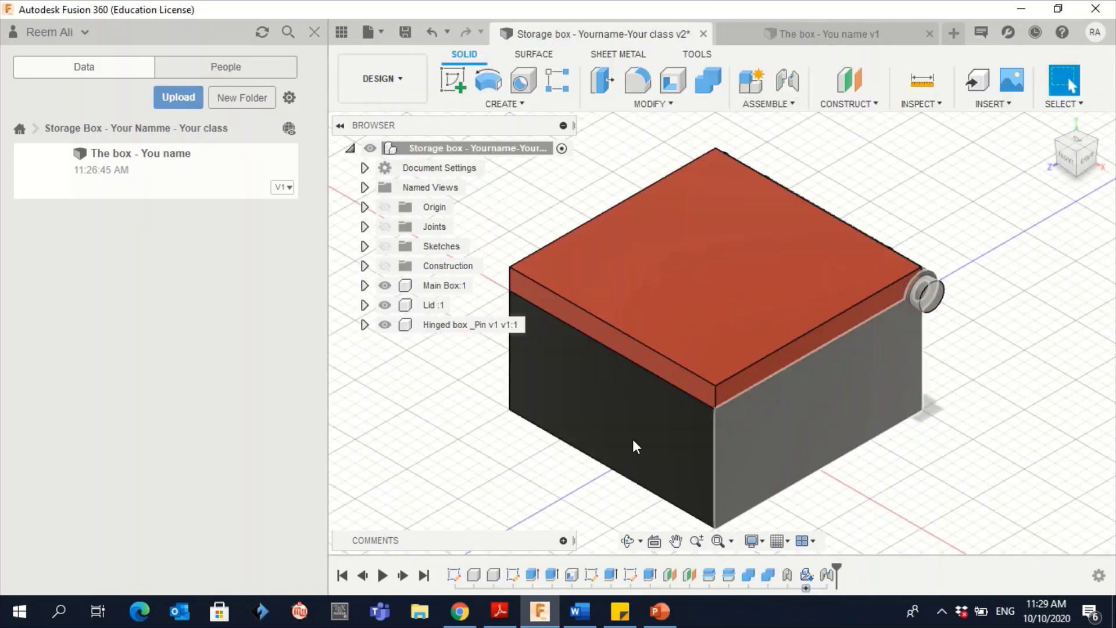
left_click(794, 36)
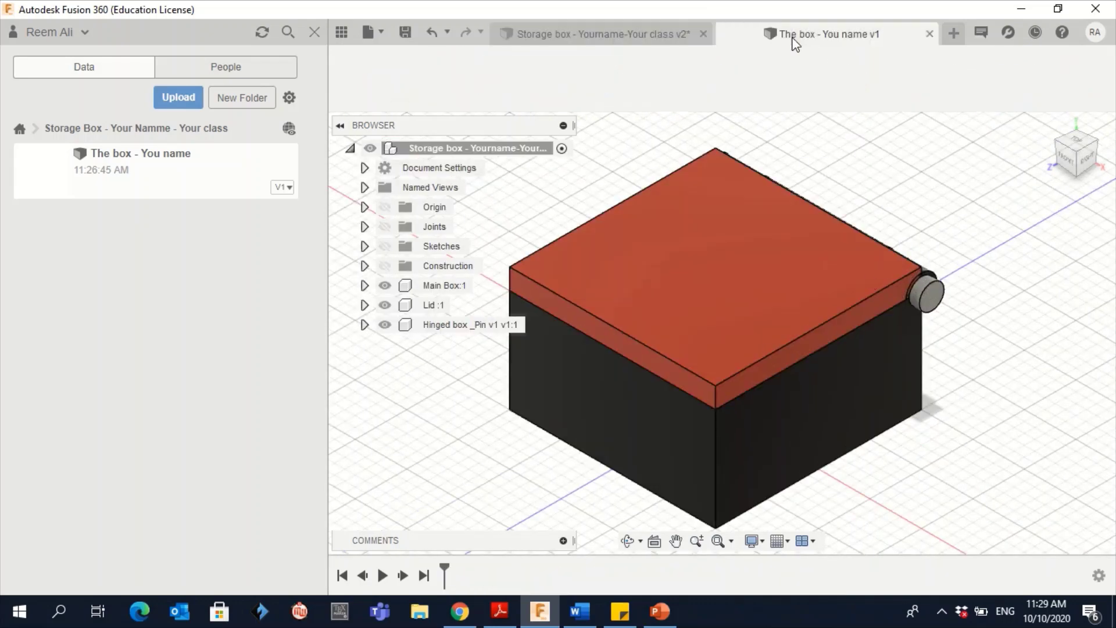
right_click(429, 152)
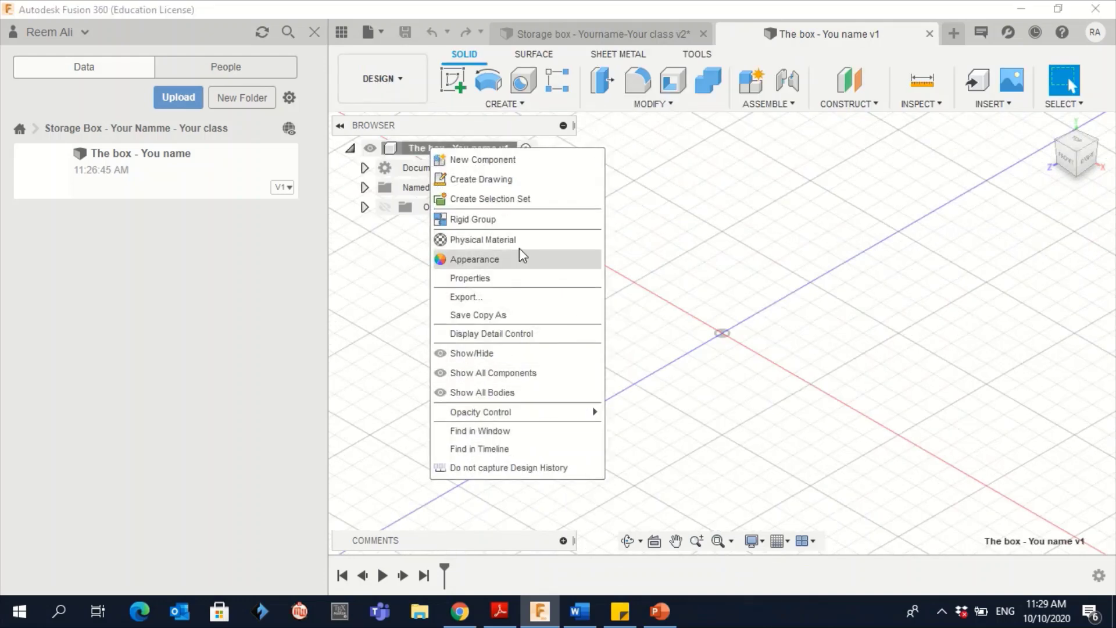
left_click(501, 162)
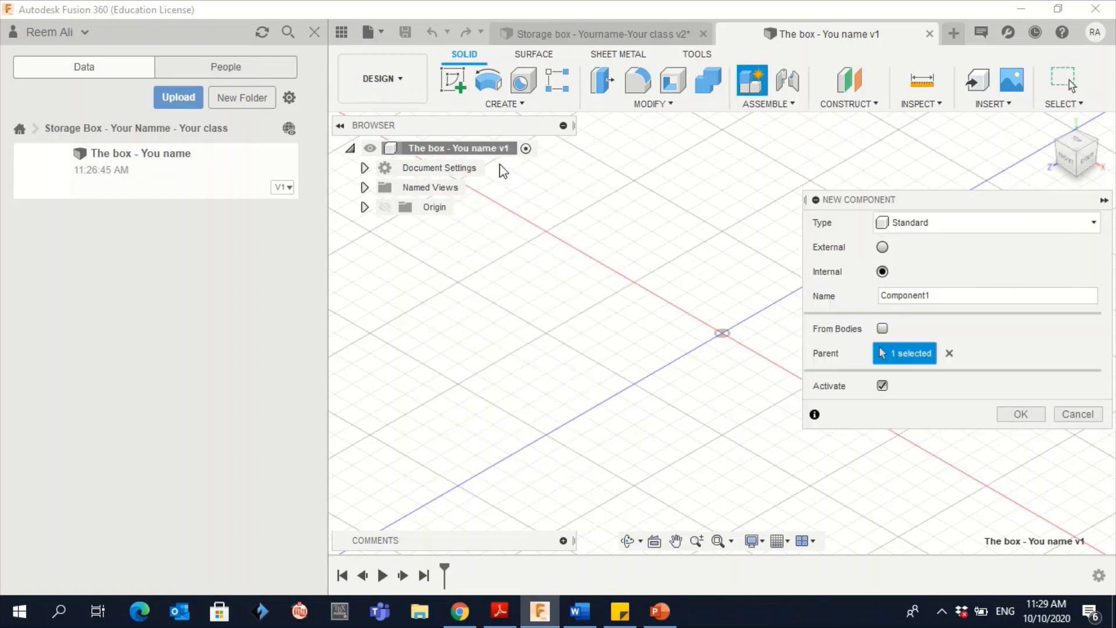
double_click(912, 296)
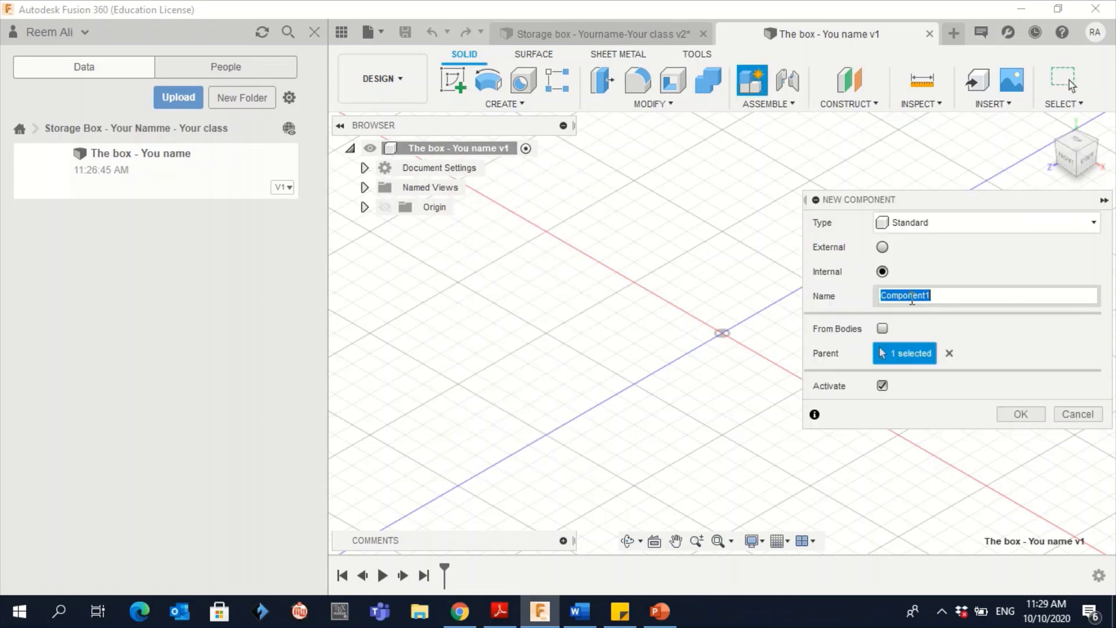
type("The m")
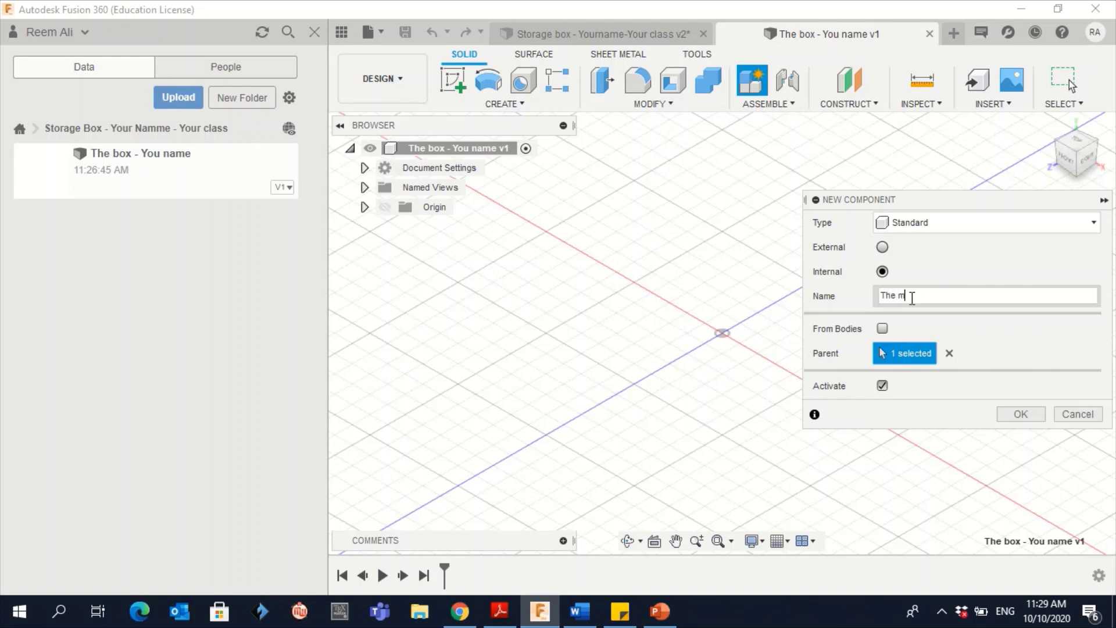
type("ain box")
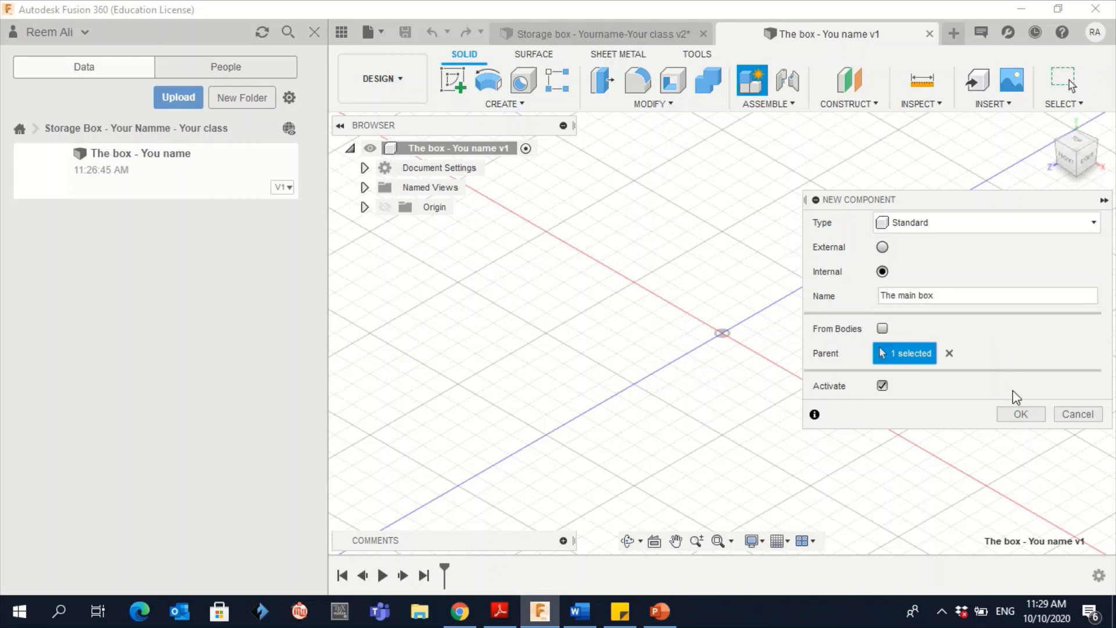
left_click(1021, 414)
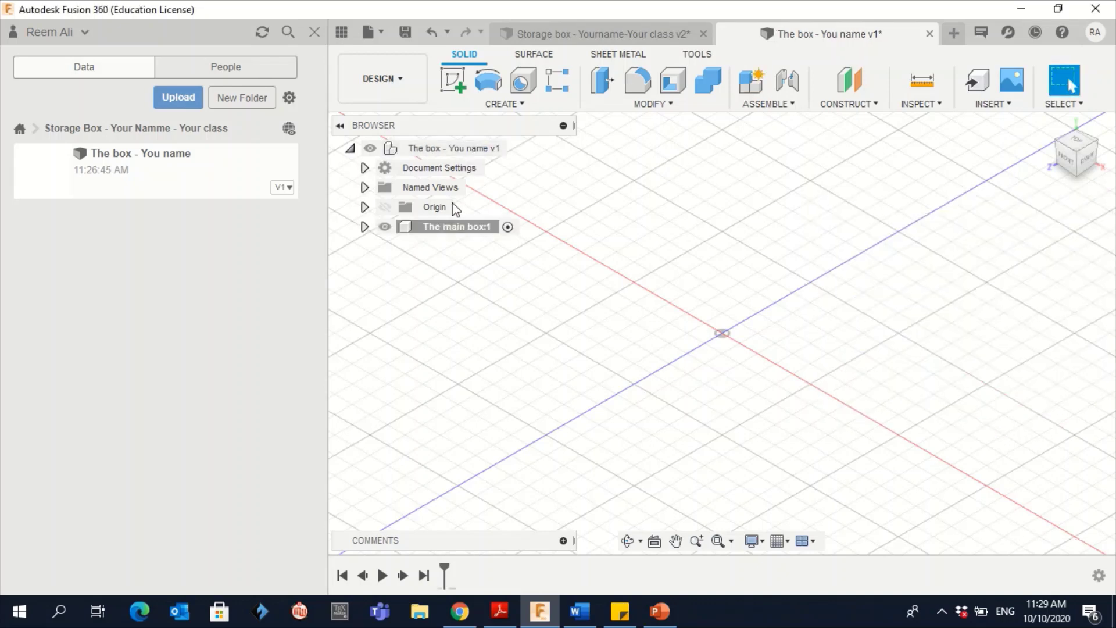
Create a second new component, Component2, under the design's root
left_click(365, 226)
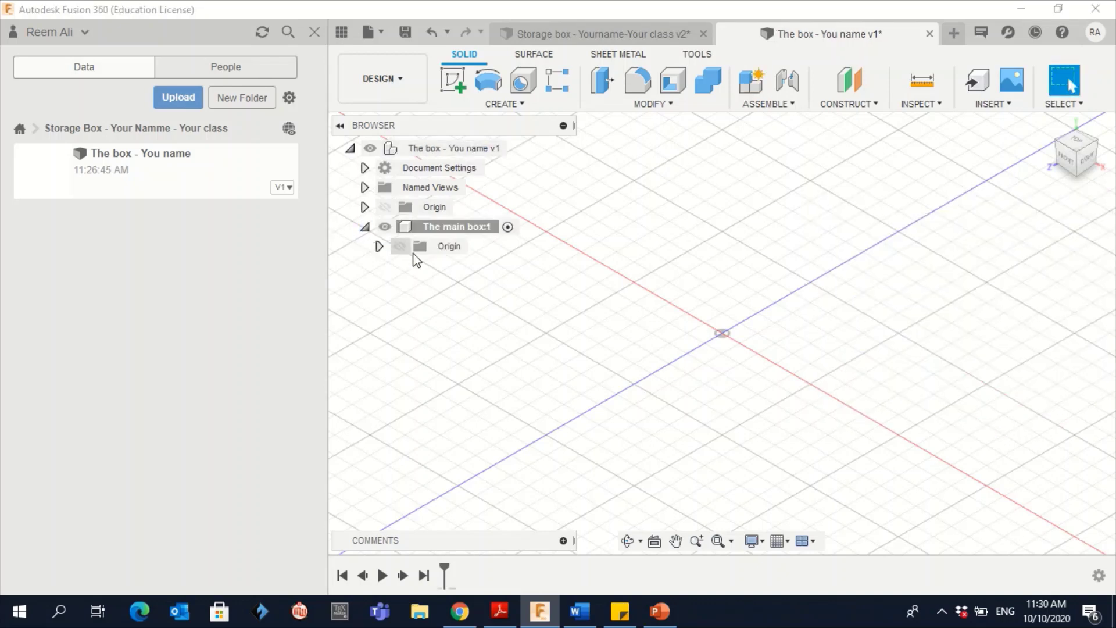
left_click(365, 227)
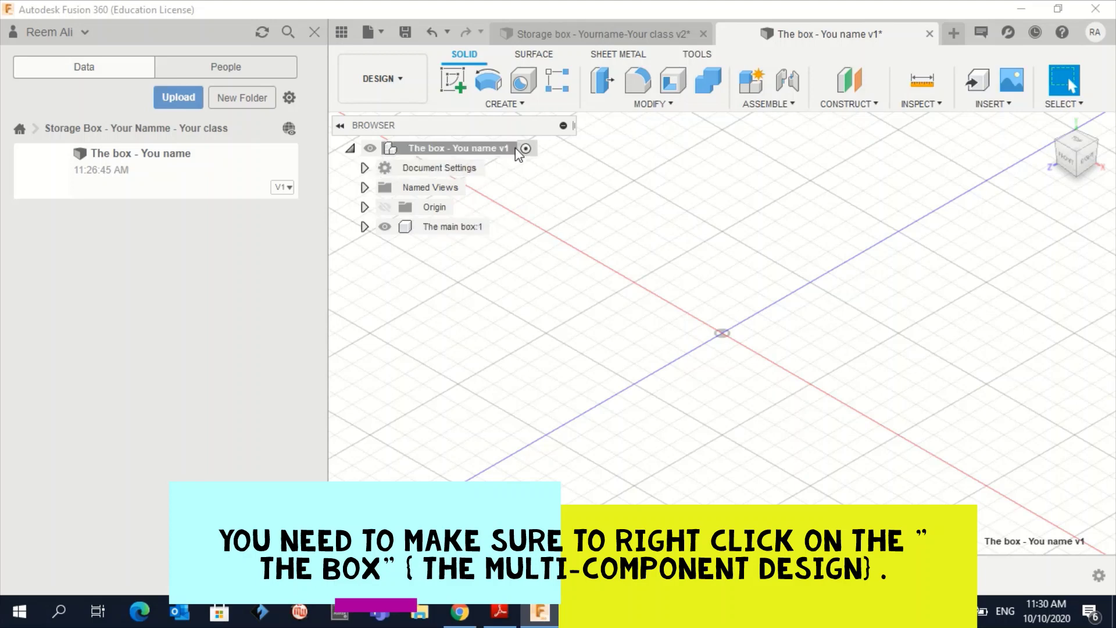
right_click(487, 147)
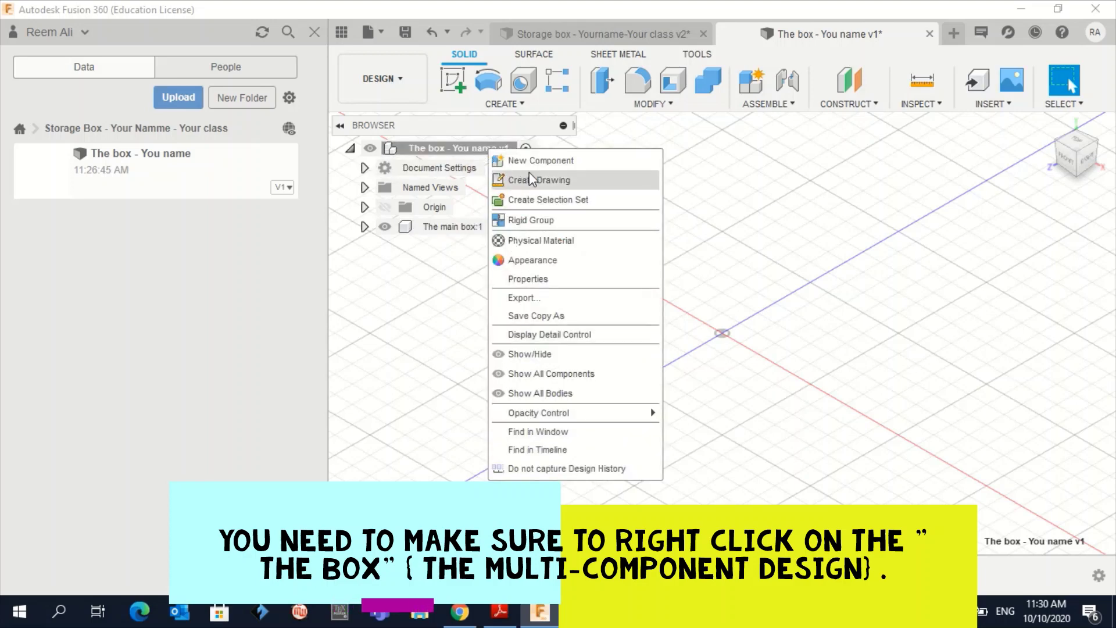
left_click(511, 161)
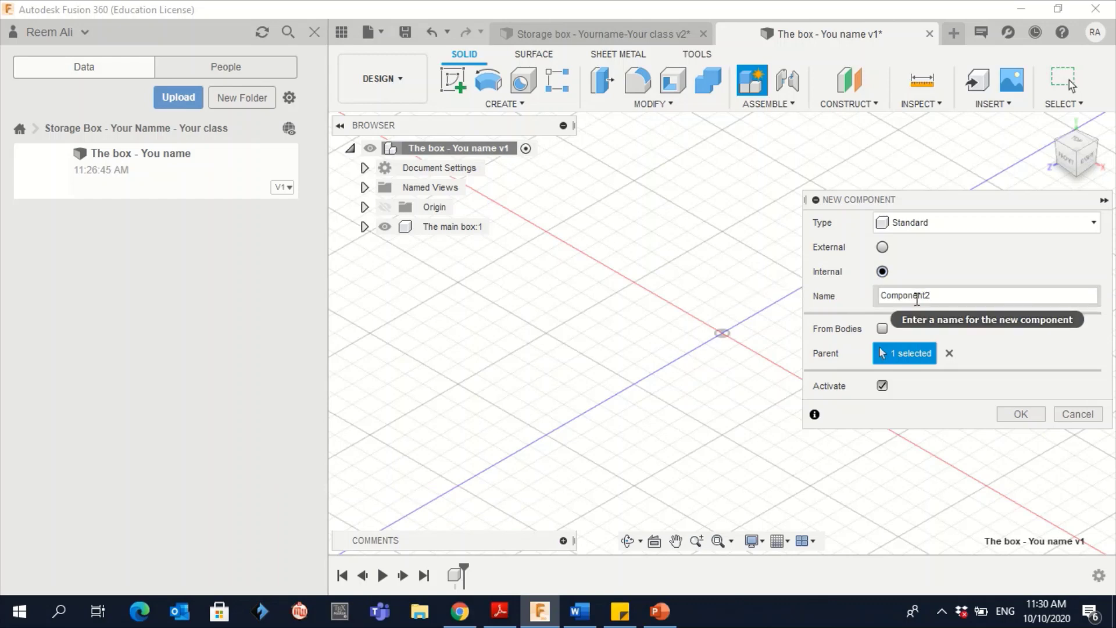
left_click(1021, 414)
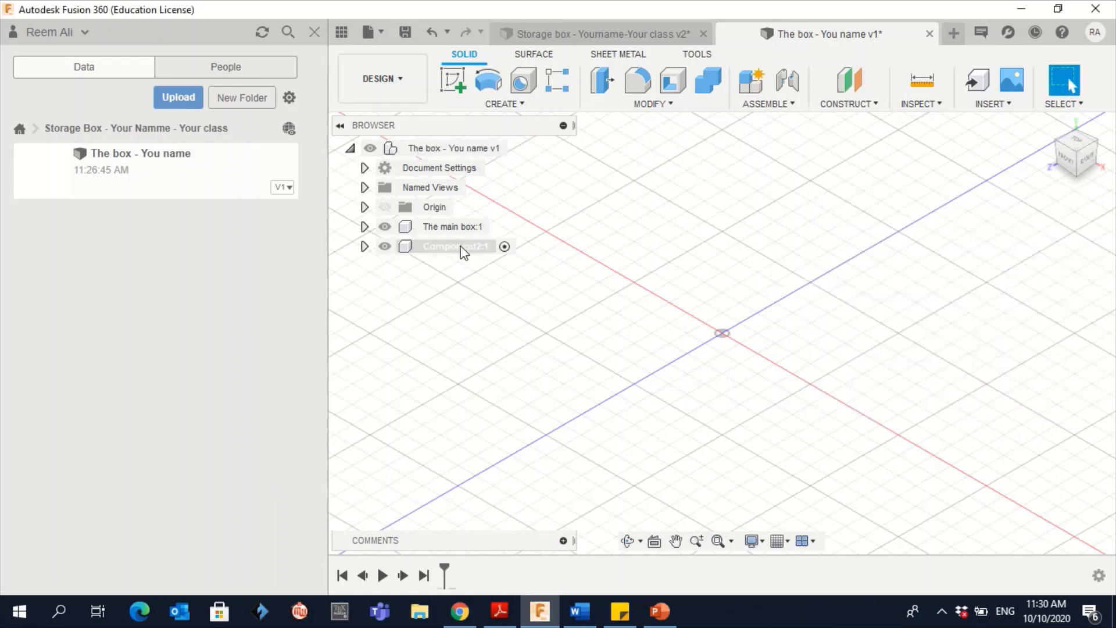
Rename Component2 to 'Lid \ Cover'
left_click(464, 249)
double_click(464, 249)
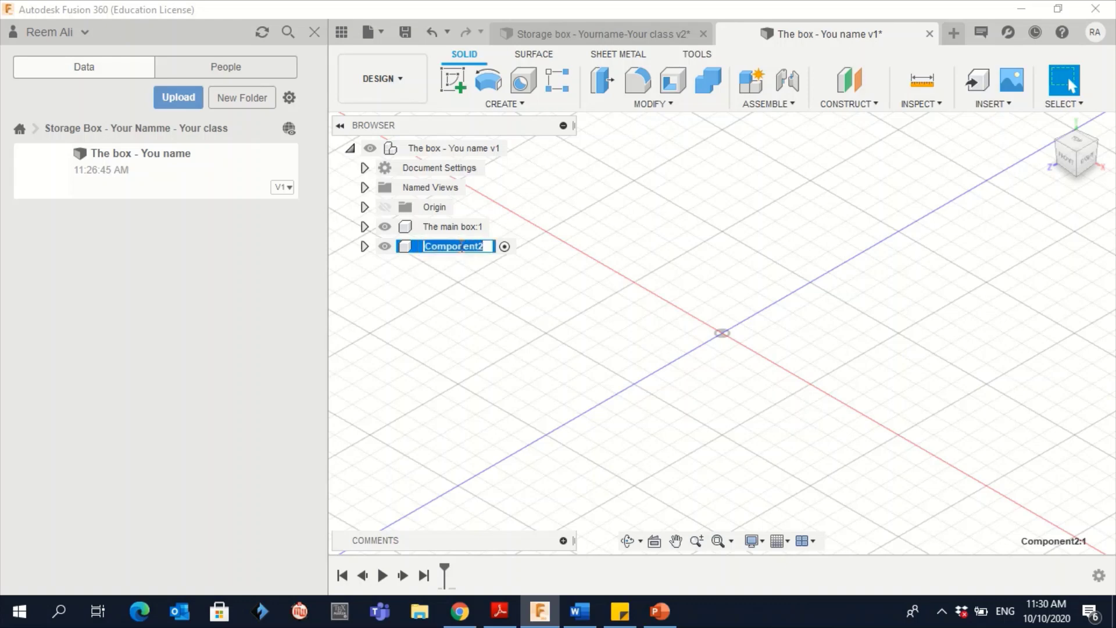
type("g")
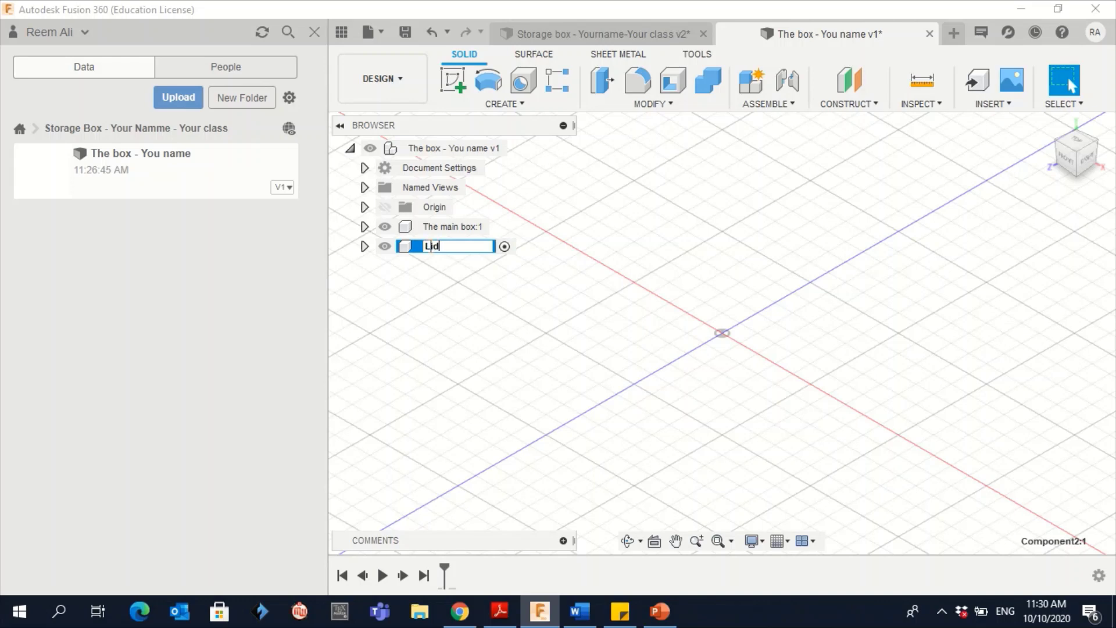
type("Cover :1")
key("Return")
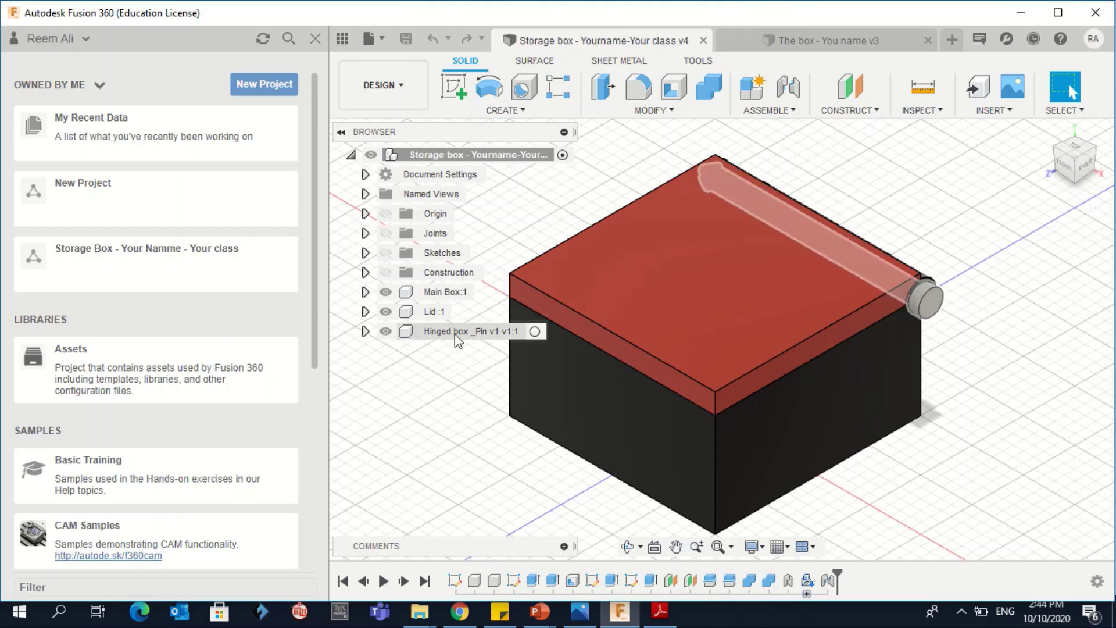
Activate Hinged box _Pin and hide Lid and Main Box so only the pin is visible
left_click(455, 334)
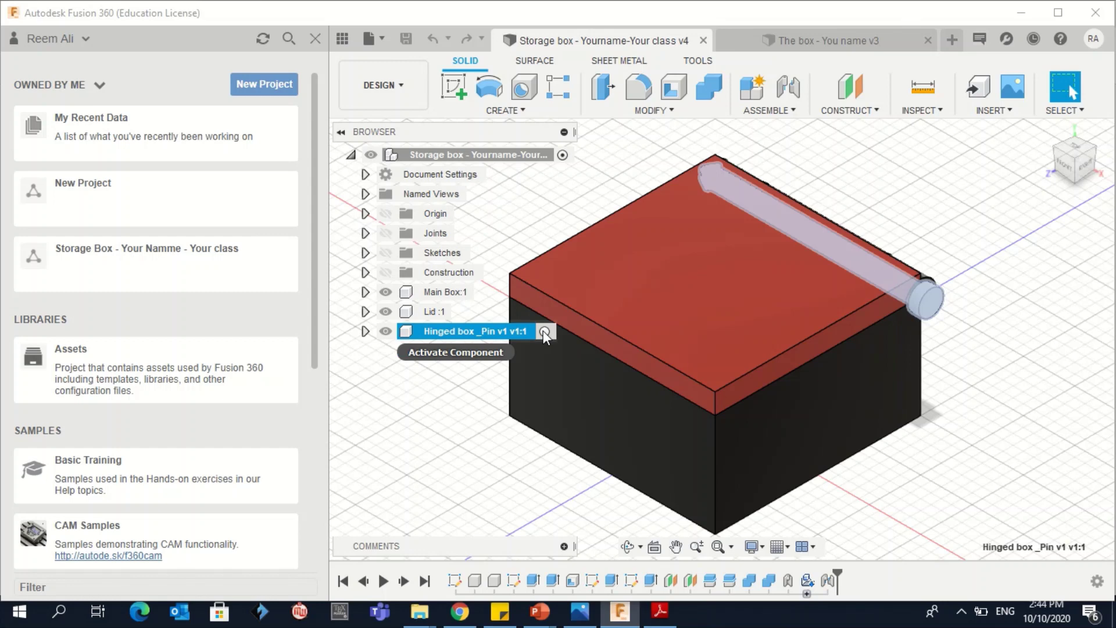
left_click(544, 332)
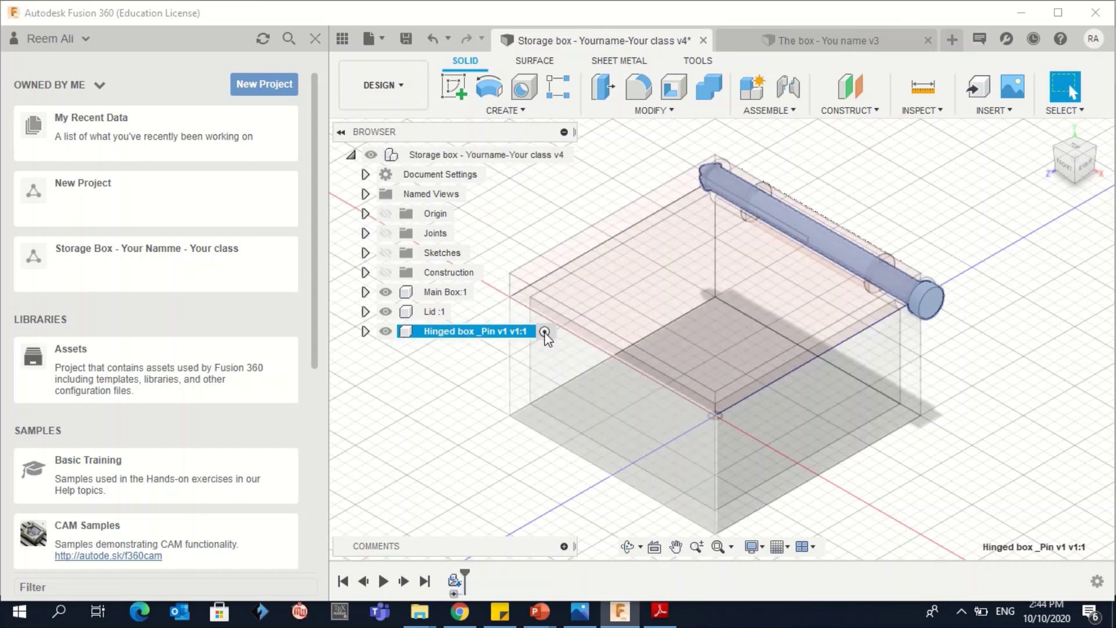
left_click(386, 312)
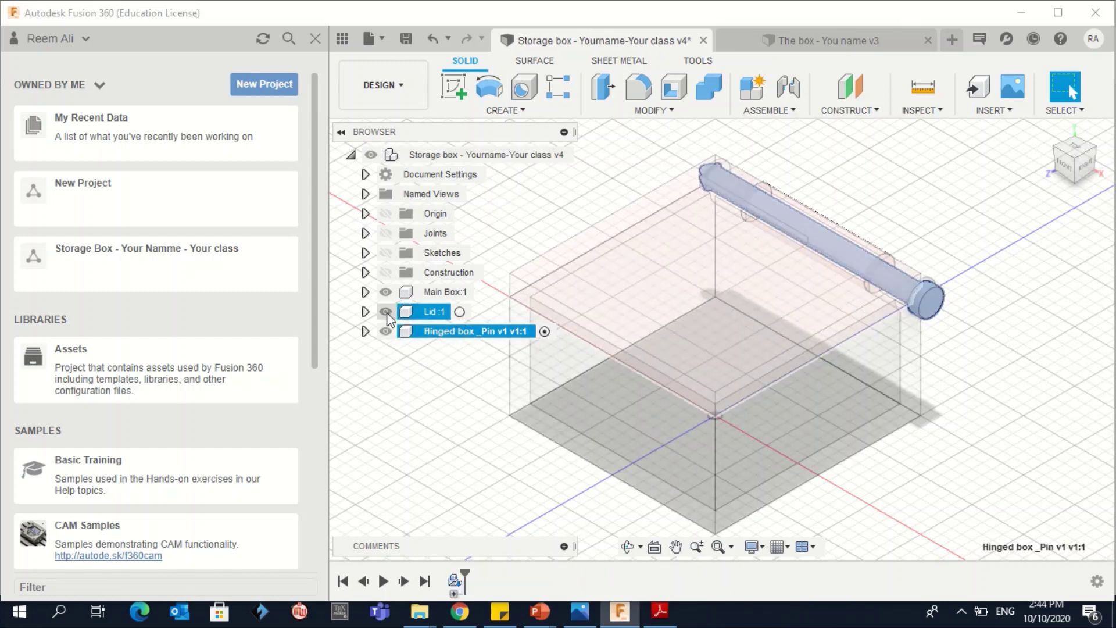
left_click(385, 292)
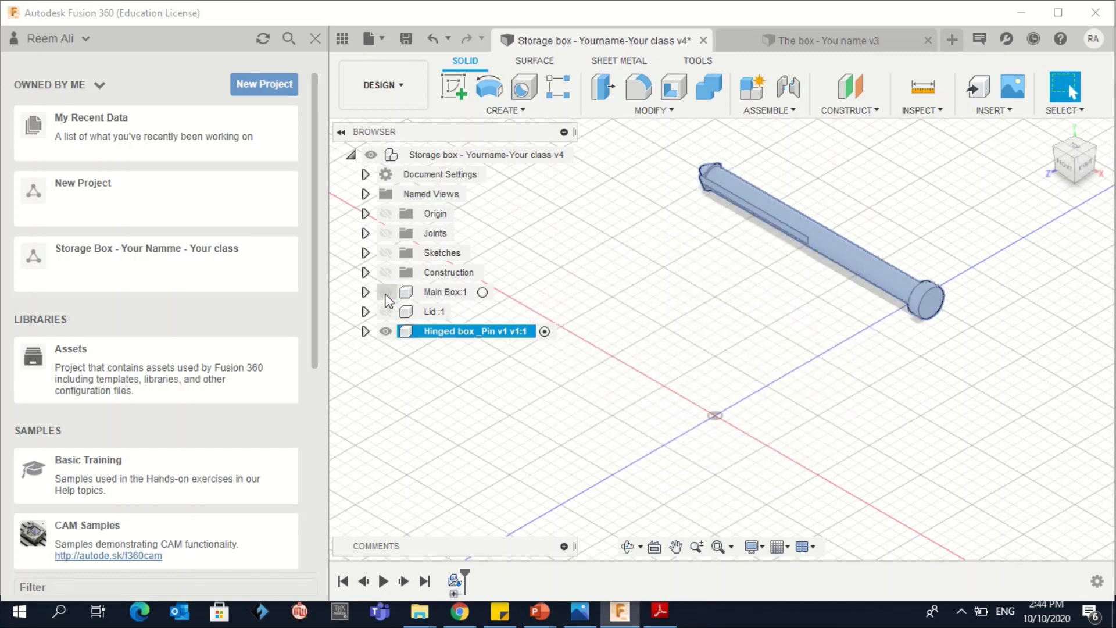
left_click(877, 401)
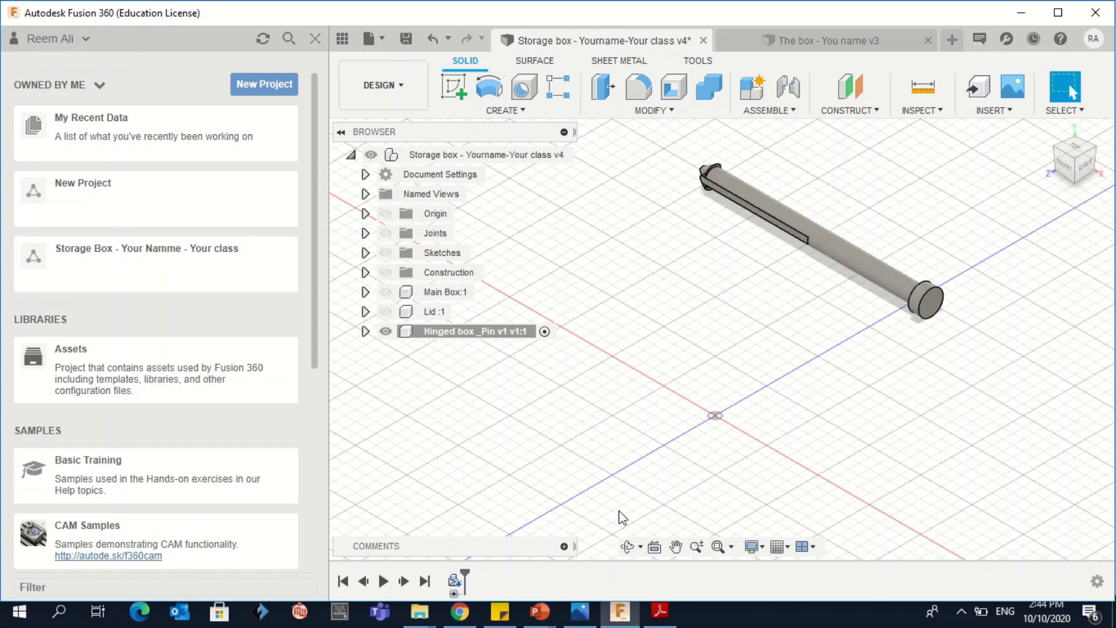
mouse_move(737, 1)
left_click(780, 38)
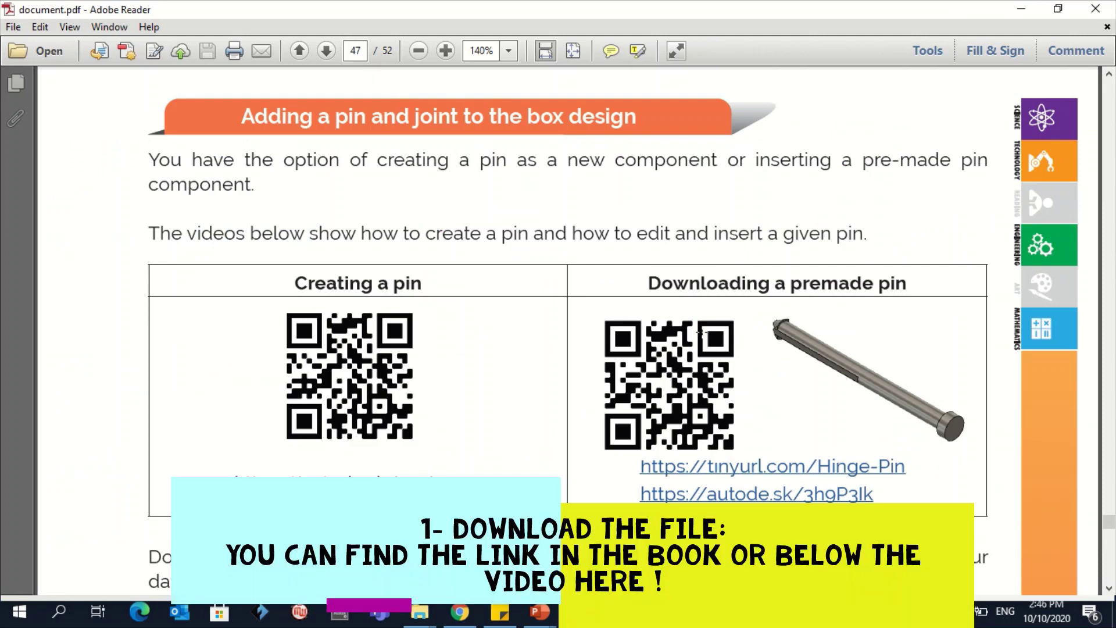
left_click(744, 468)
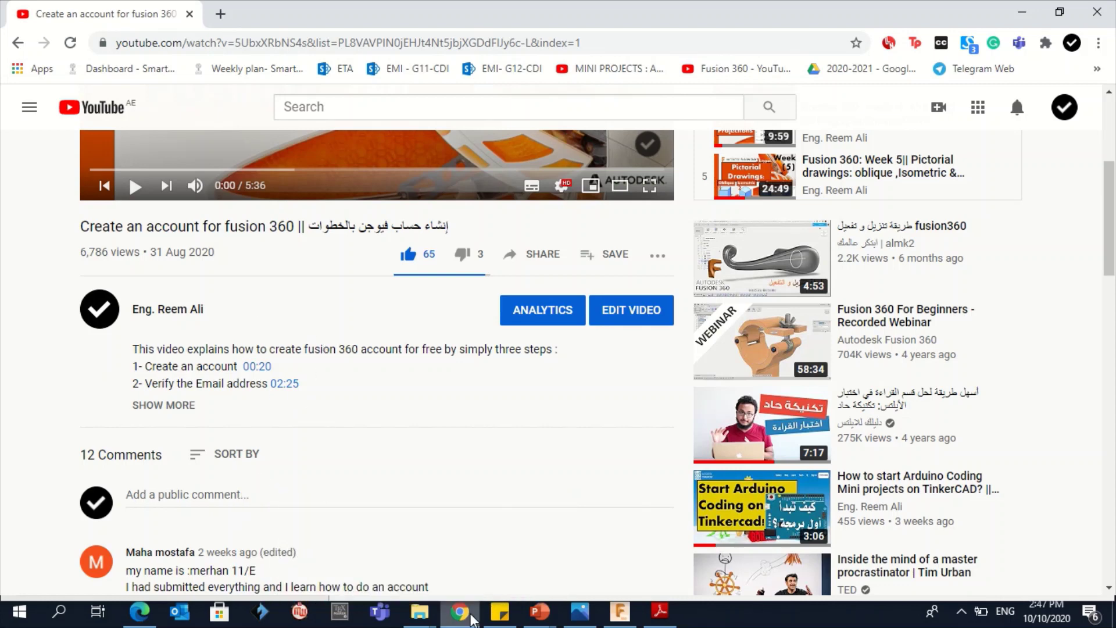
Download 'Hinged box _Pin v1.step' from the OneDrive preview page and return to Fusion 360
left_click(467, 616)
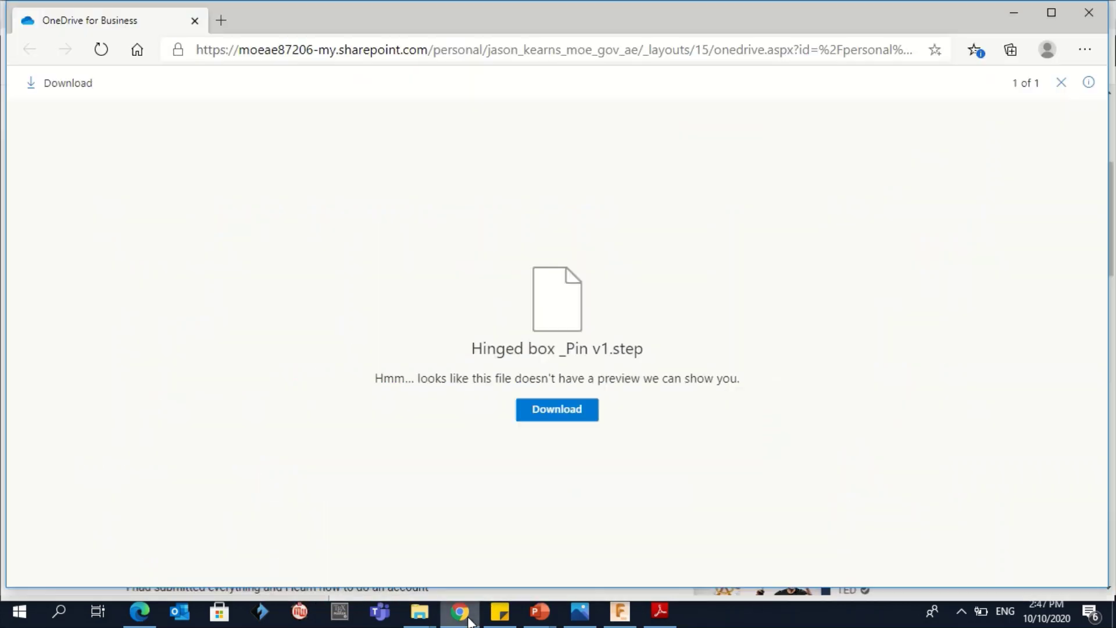
left_click(560, 415)
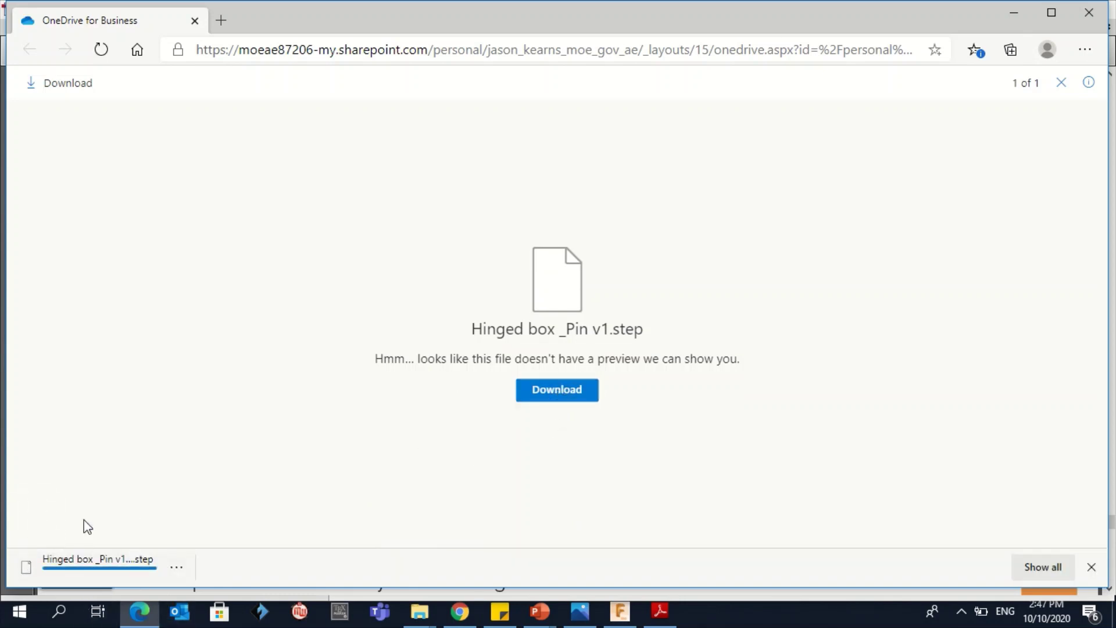
left_click(621, 615)
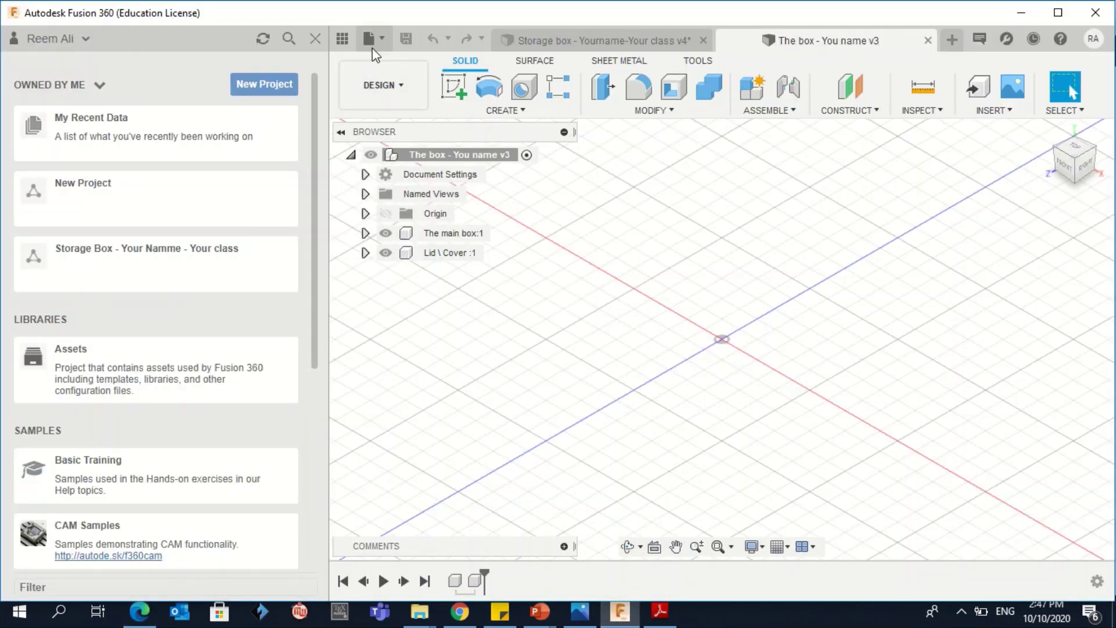
Open 'Hinged box _Pin v1 (1).step' from the Downloads folder on this computer
left_click(385, 40)
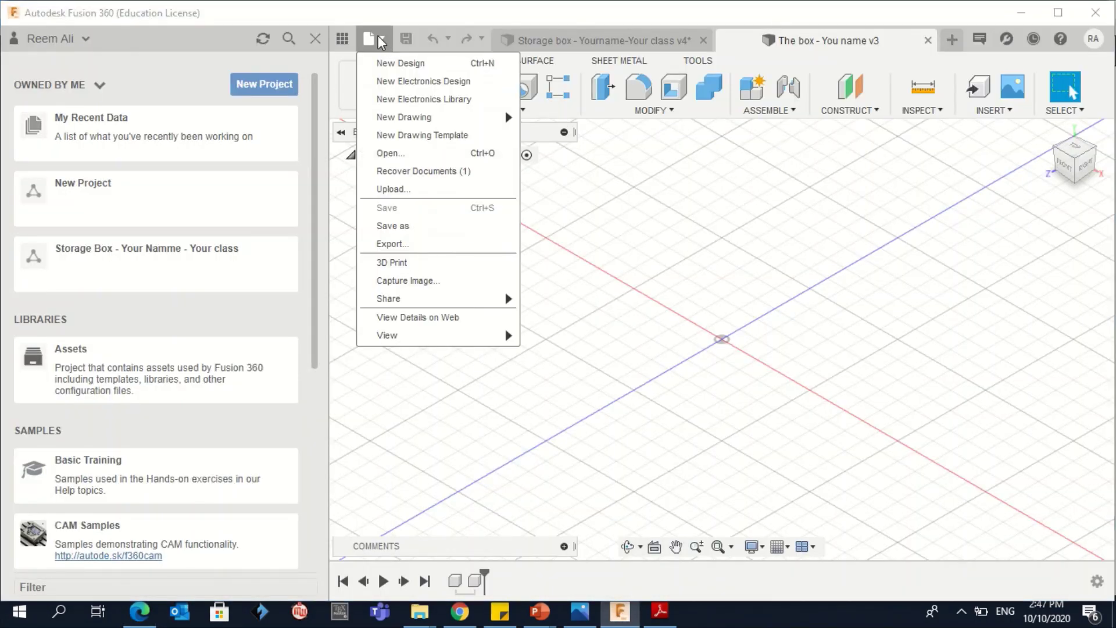
left_click(451, 155)
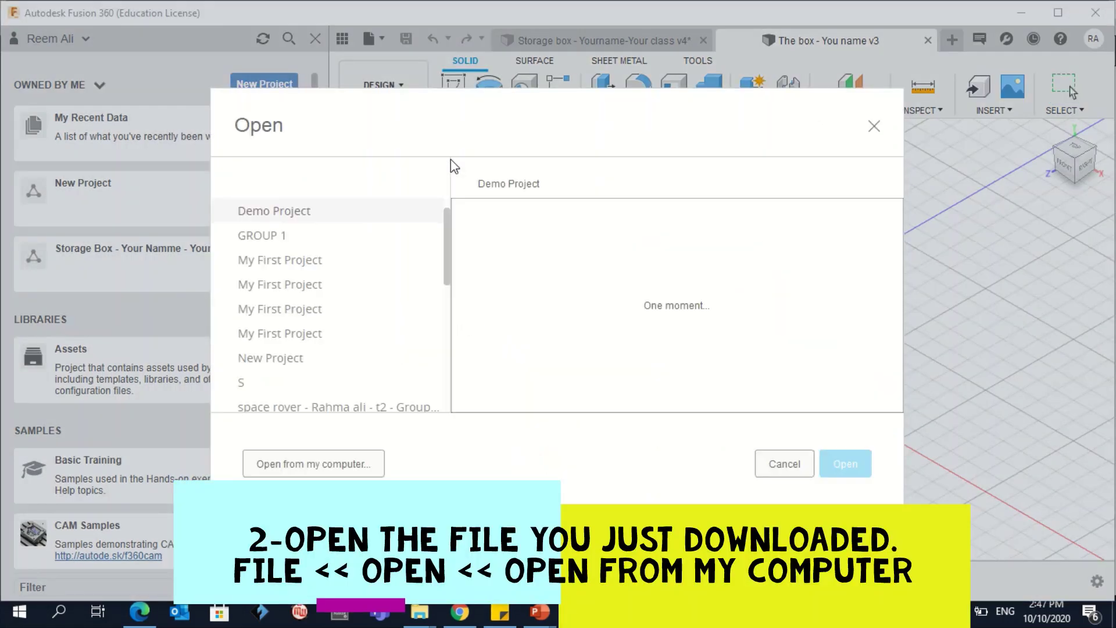
left_click(306, 474)
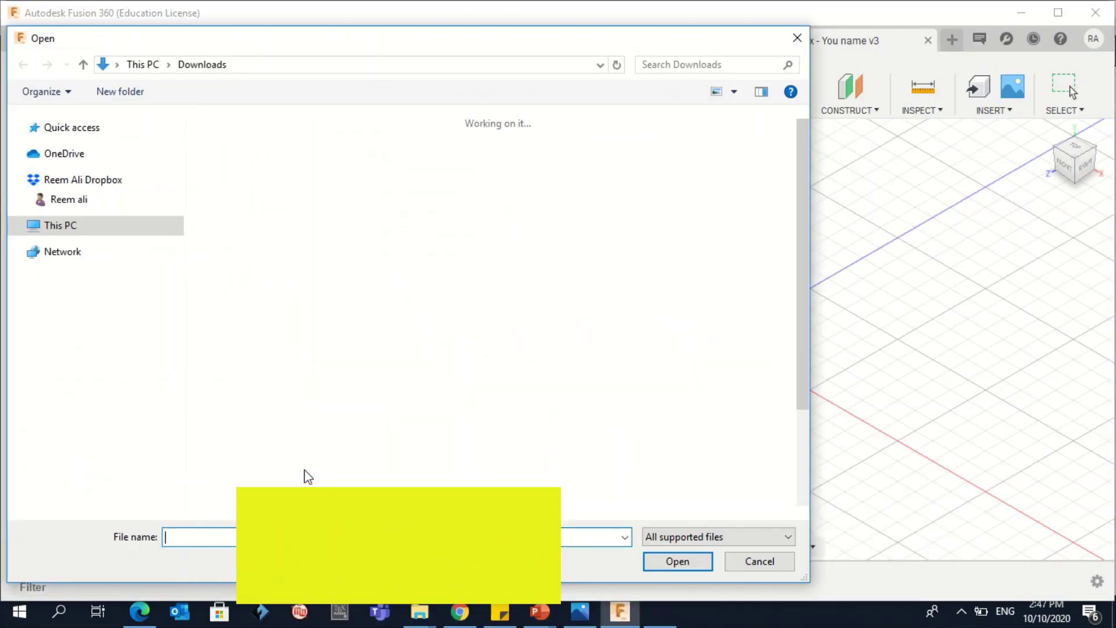
double_click(351, 194)
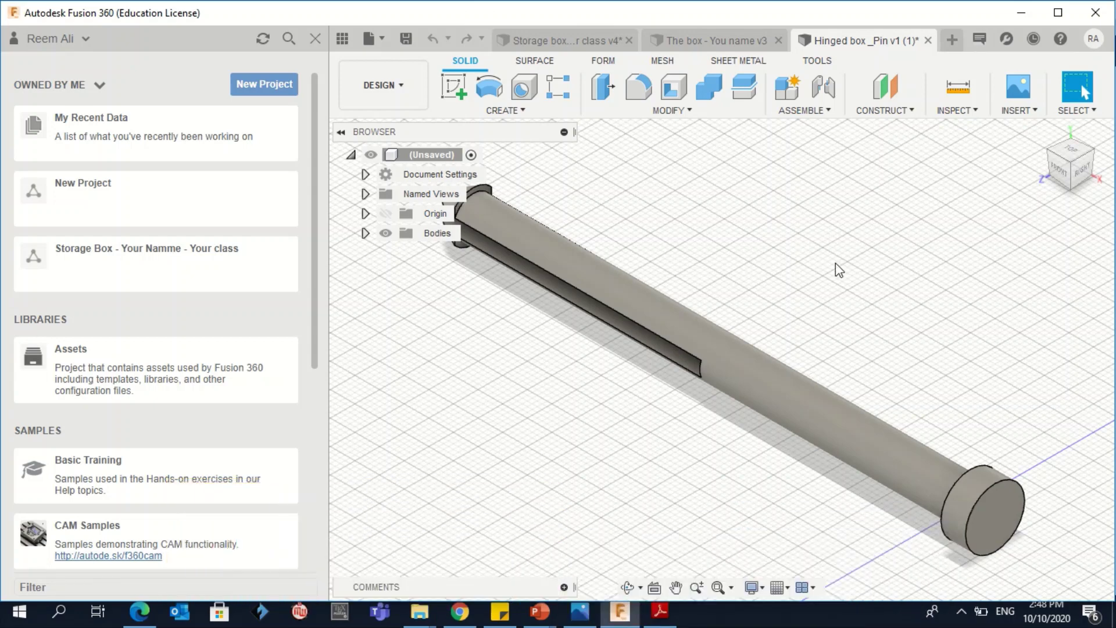
Drop ' (1)' from the name and save the pin as 'Hinged box _Pin v1' in the Storage Box project
left_click(716, 40)
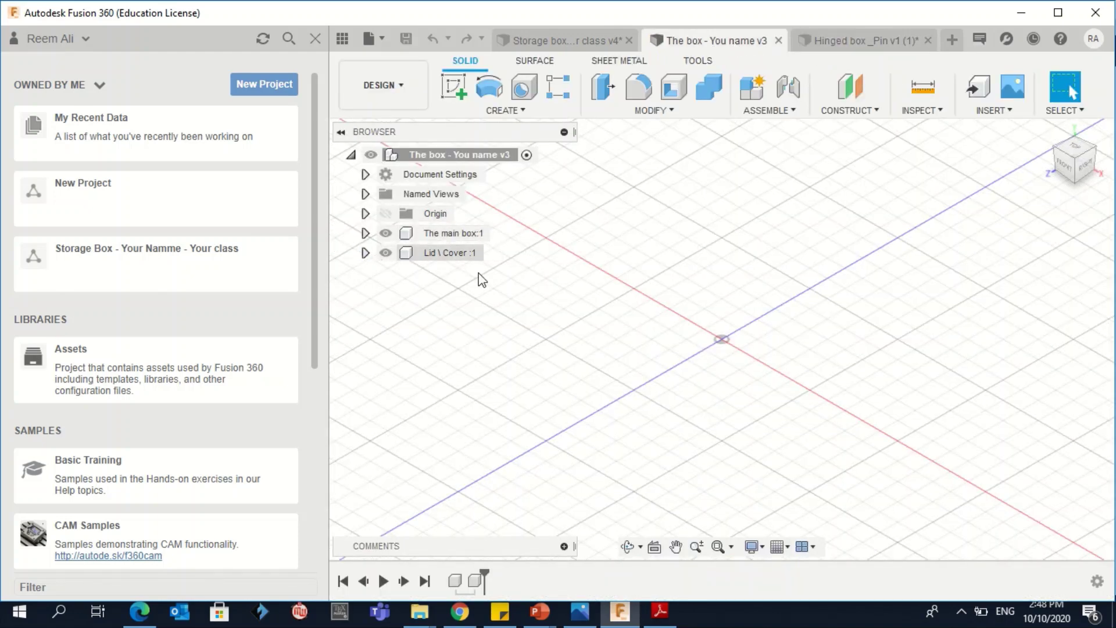
left_click(867, 35)
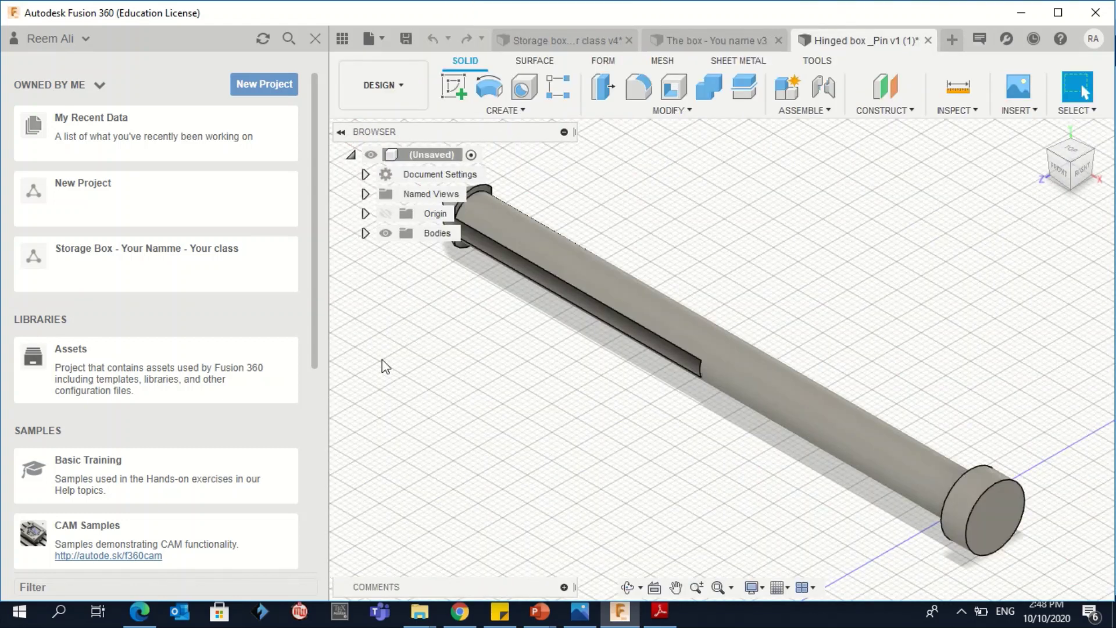
left_click(406, 38)
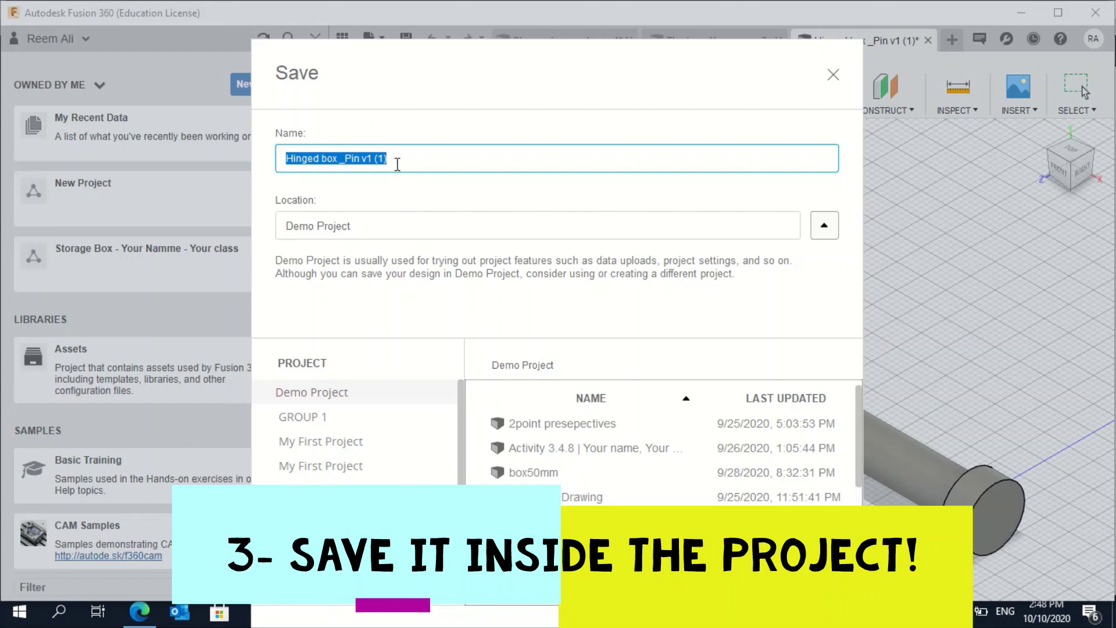
left_click(396, 163)
key("BackSpace")
key("BackSpace")
key("BackSpace")
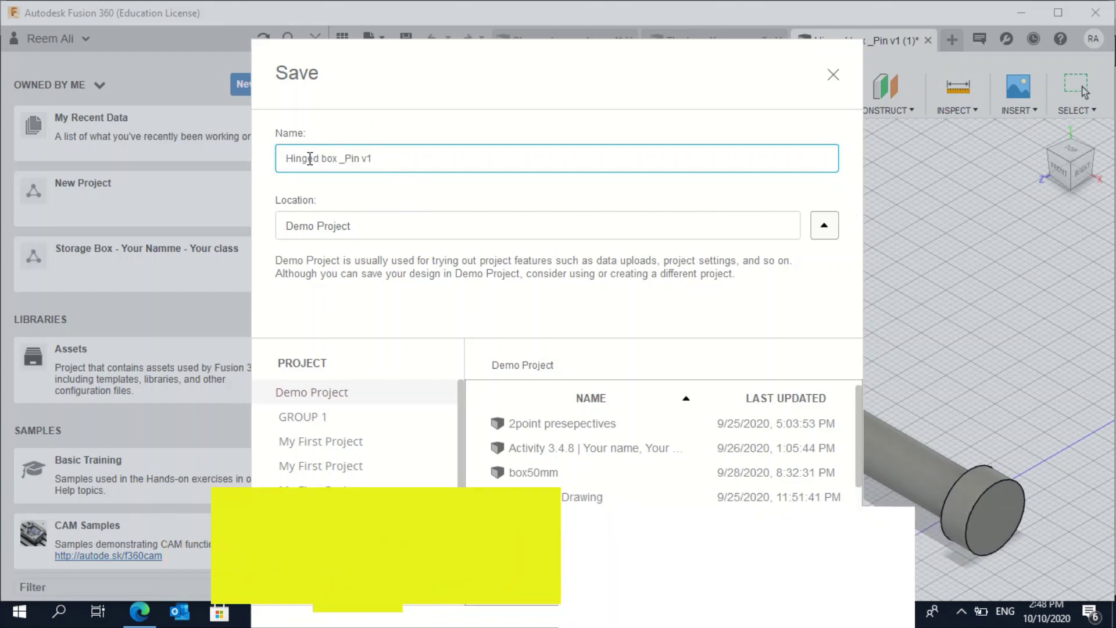
left_click_drag(397, 163, 256, 161)
left_click_drag(462, 396, 515, 454)
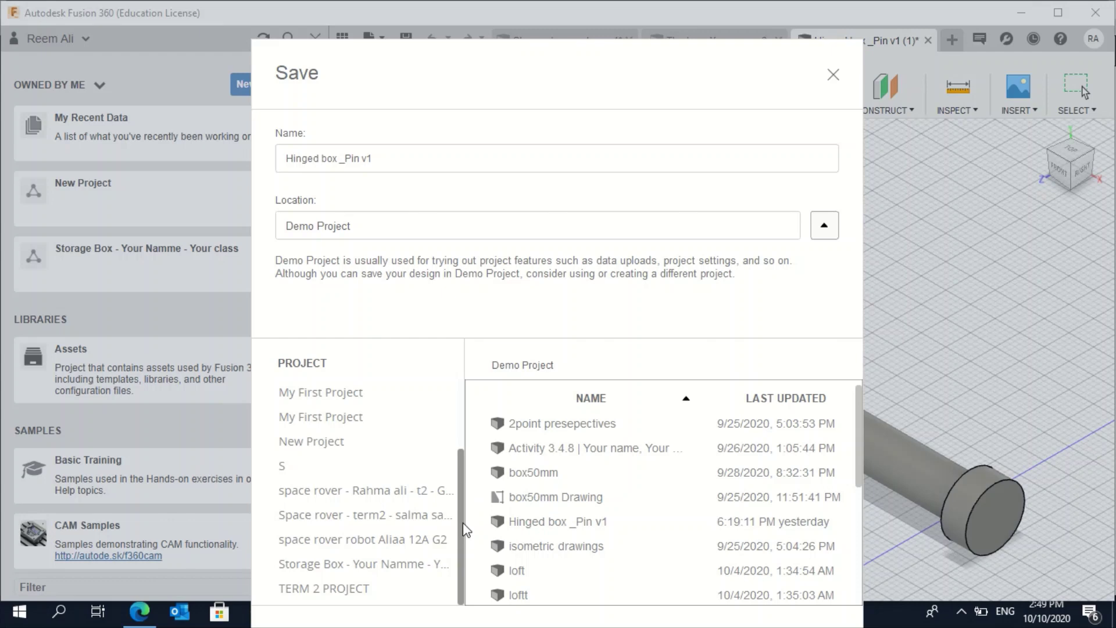
left_click(308, 565)
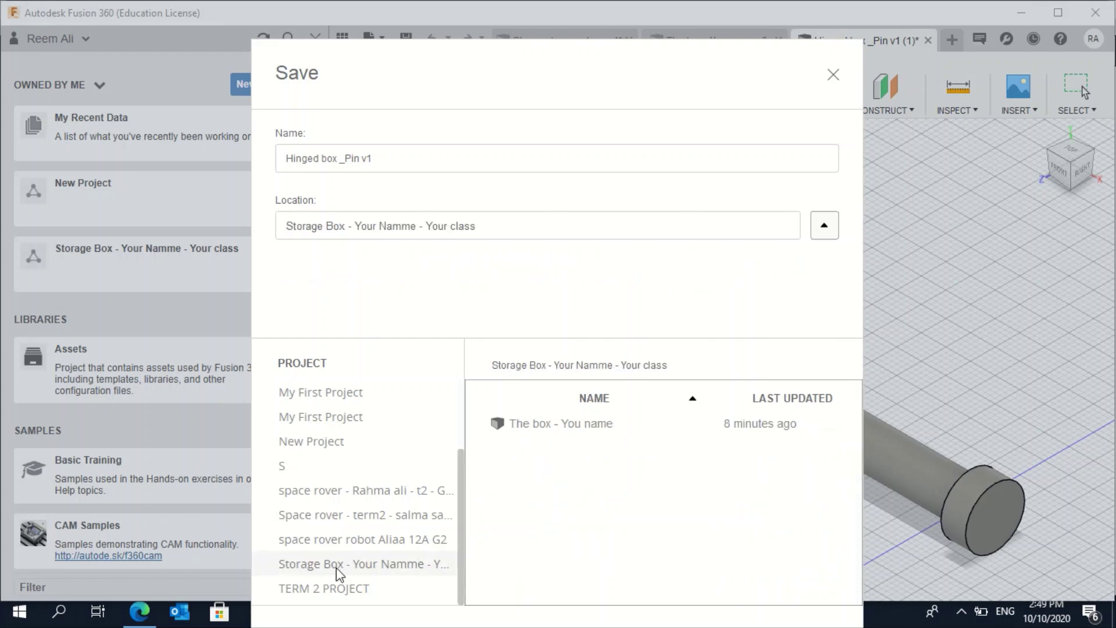
left_click_drag(773, 80, 758, 33)
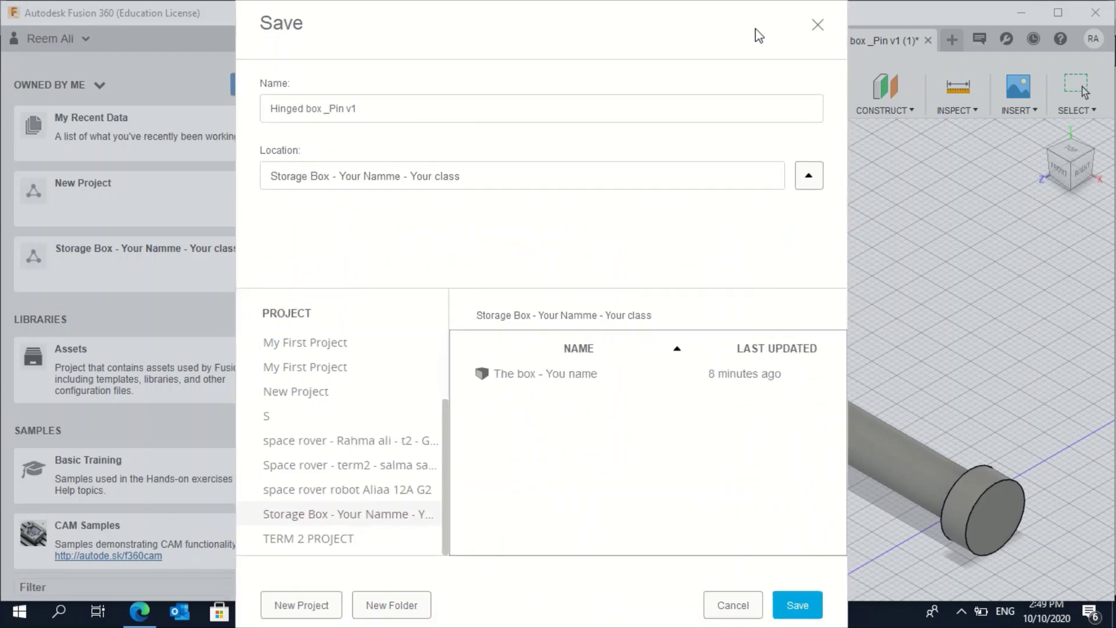
left_click(813, 606)
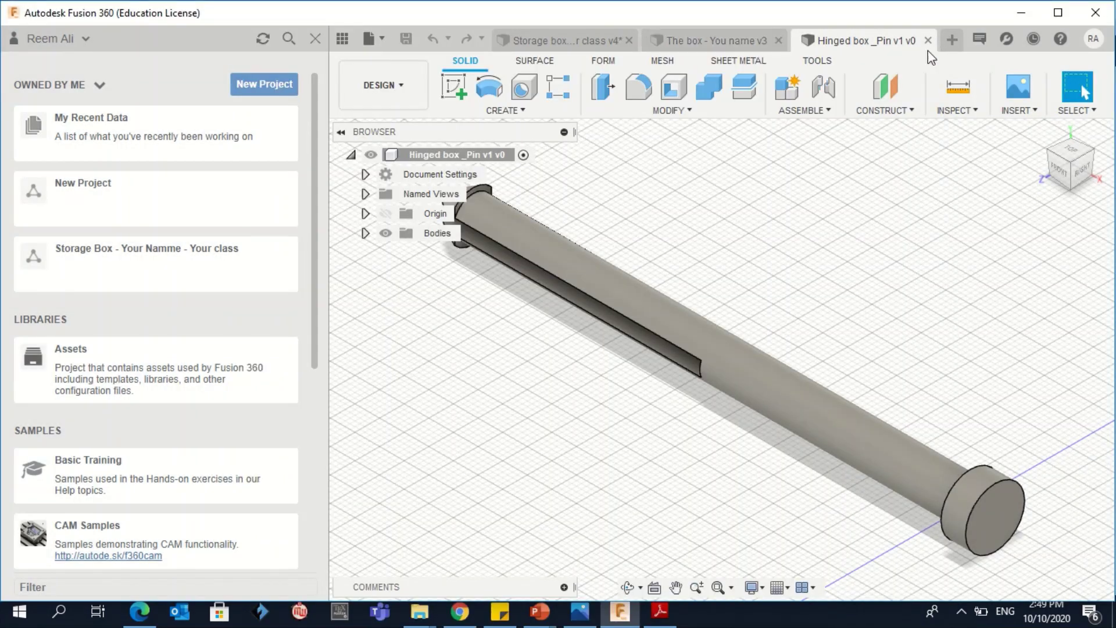
Close the pin tab, drag 'Hinged box _Pin v1' from the Storage Box project into The box, then undo twice
left_click(928, 40)
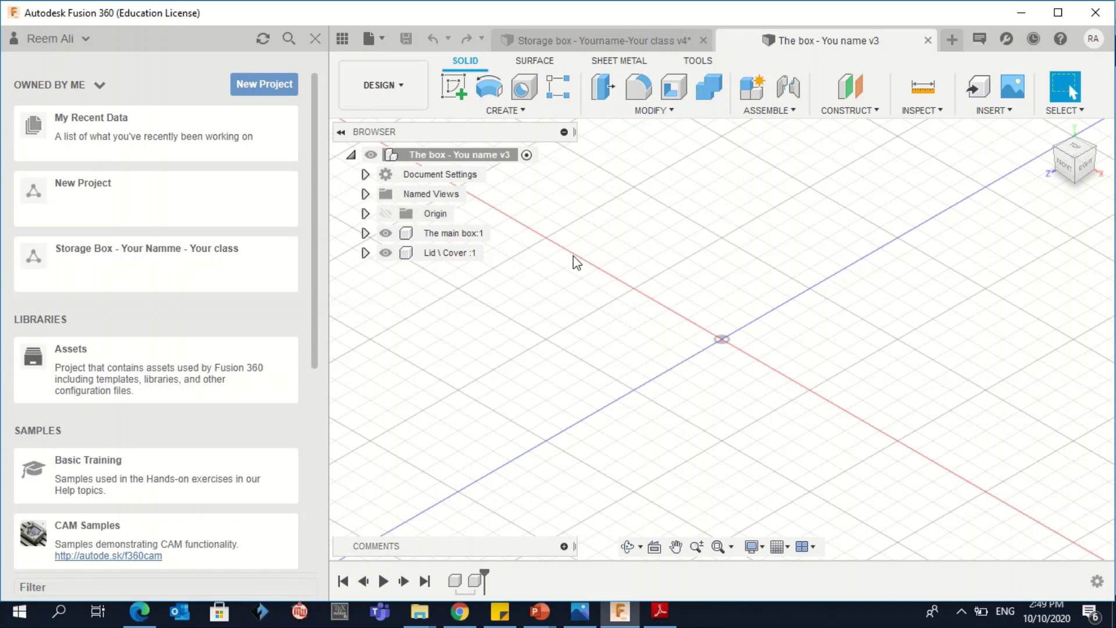
left_click(114, 253)
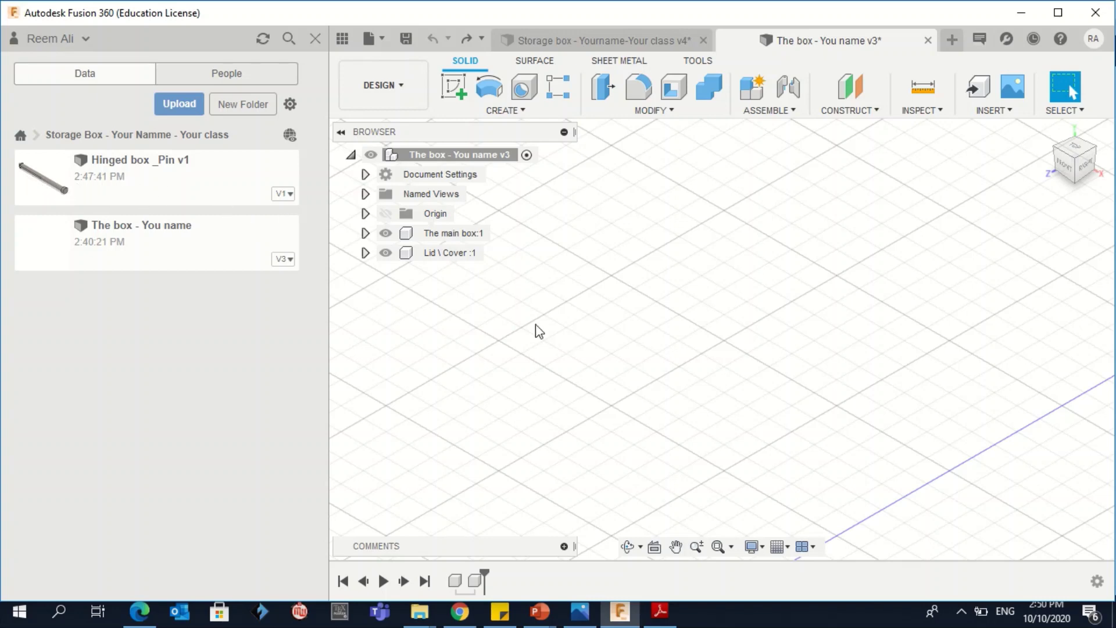
left_click_drag(90, 180, 578, 278)
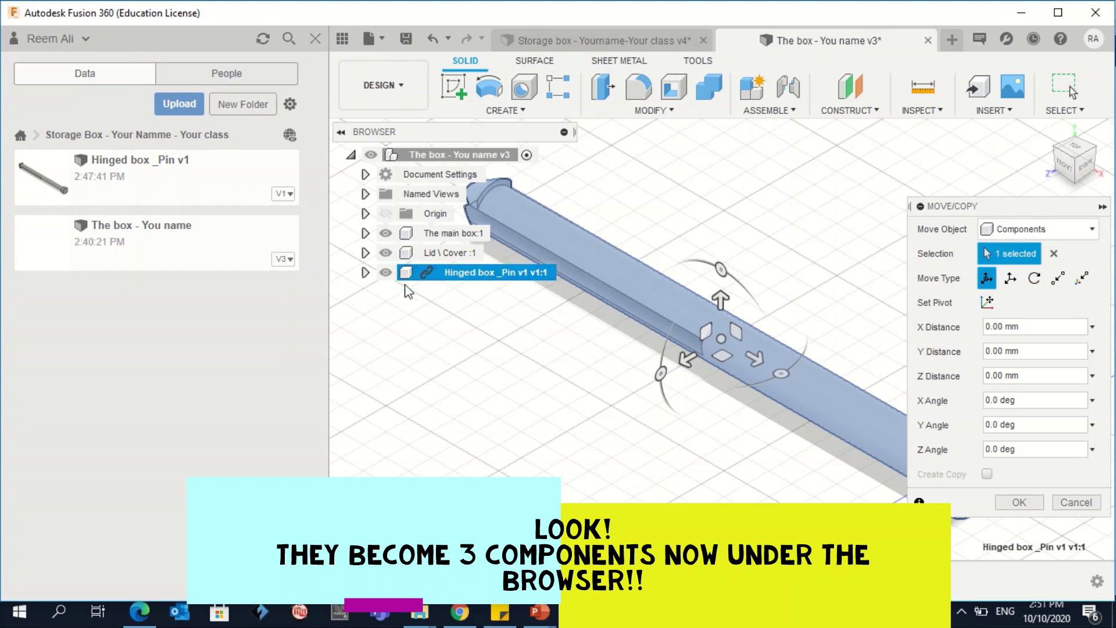
left_click(437, 39)
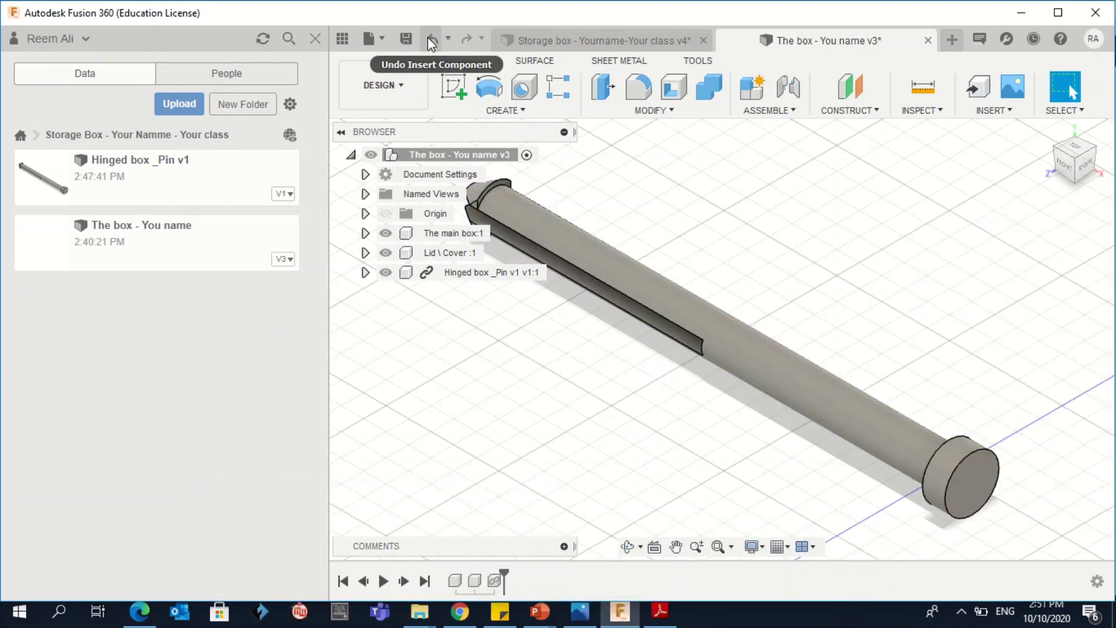
left_click(437, 40)
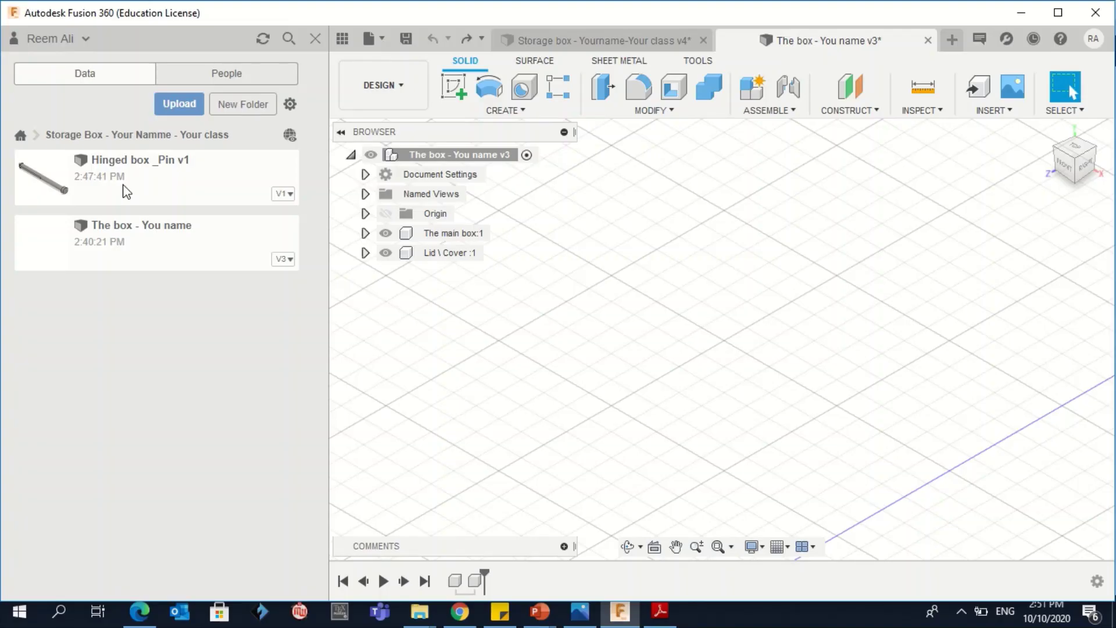
right_click(119, 180)
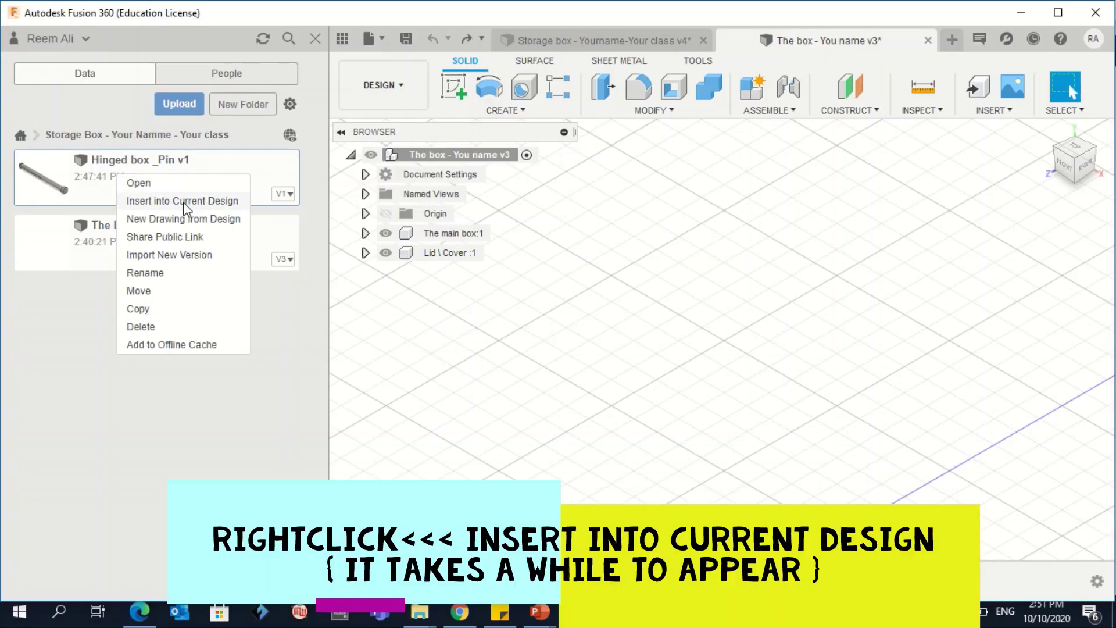
left_click(184, 201)
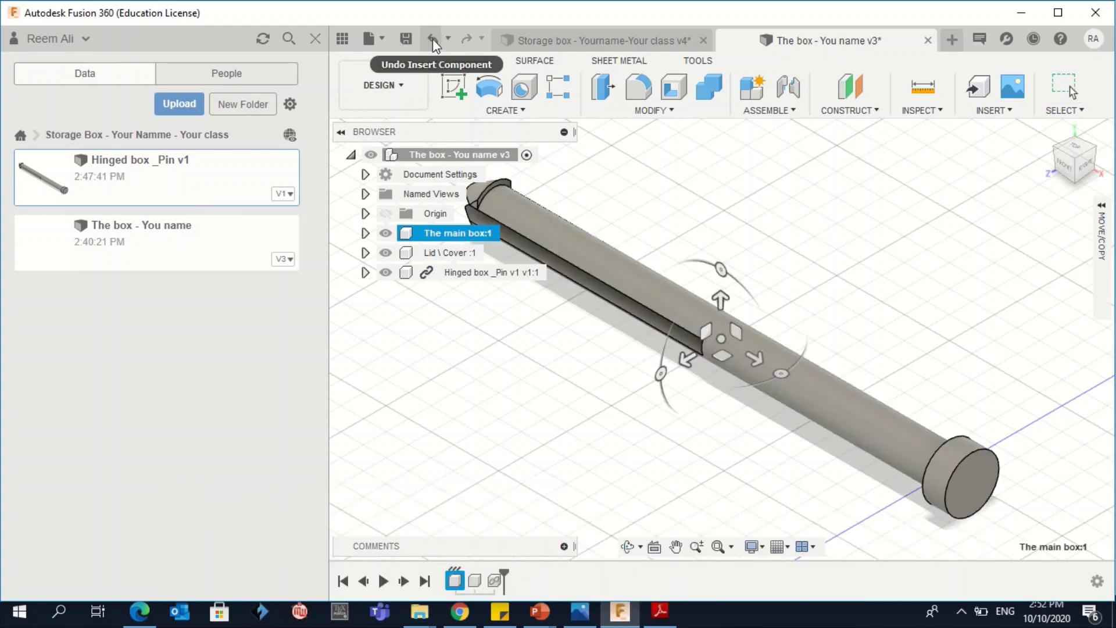
left_click(433, 38)
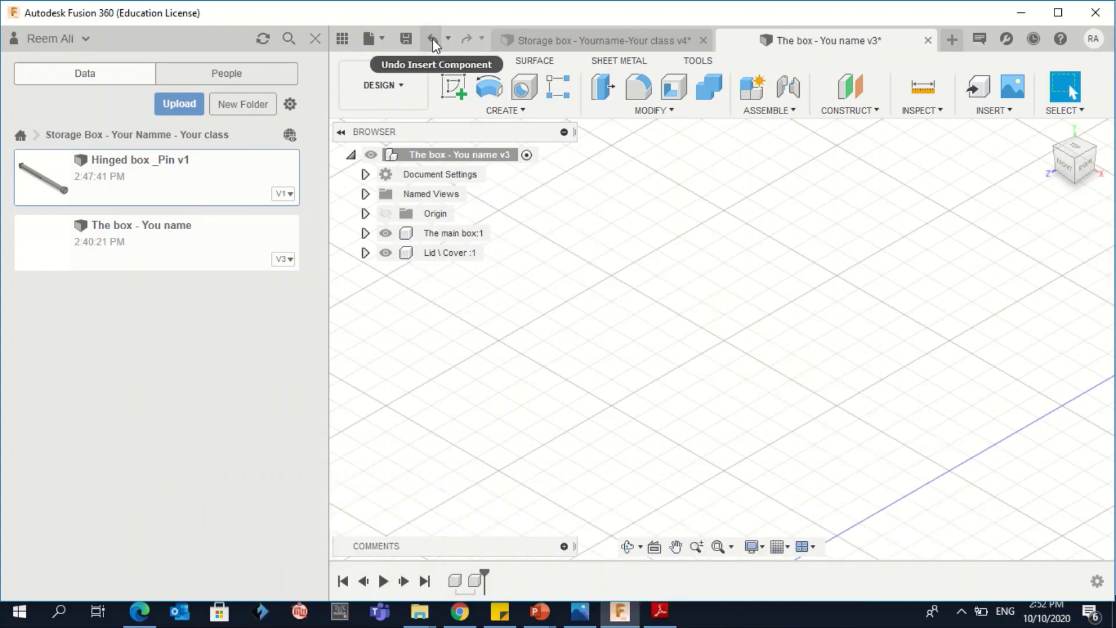